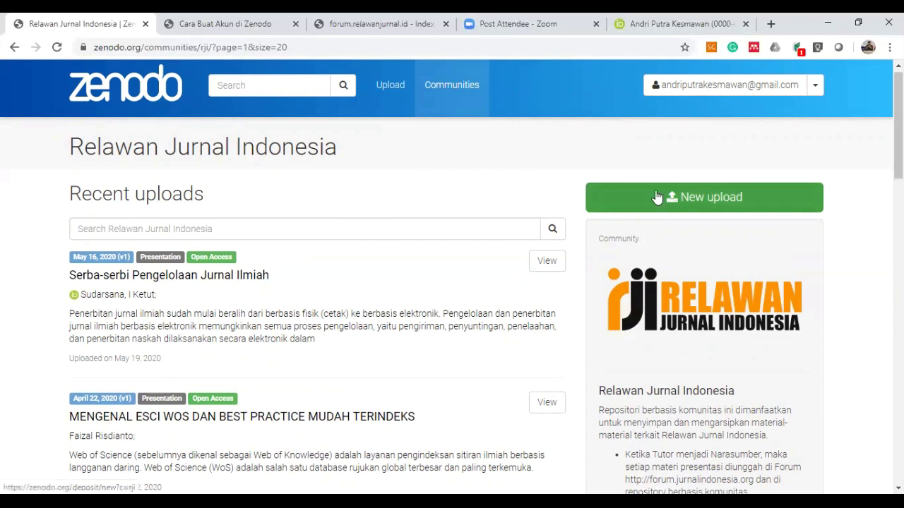
Start a new Relawan Jurnal Indonesia community upload, then switch to the 'Cara Buat Akun di Zenodo' PDF.
left_click(715, 198)
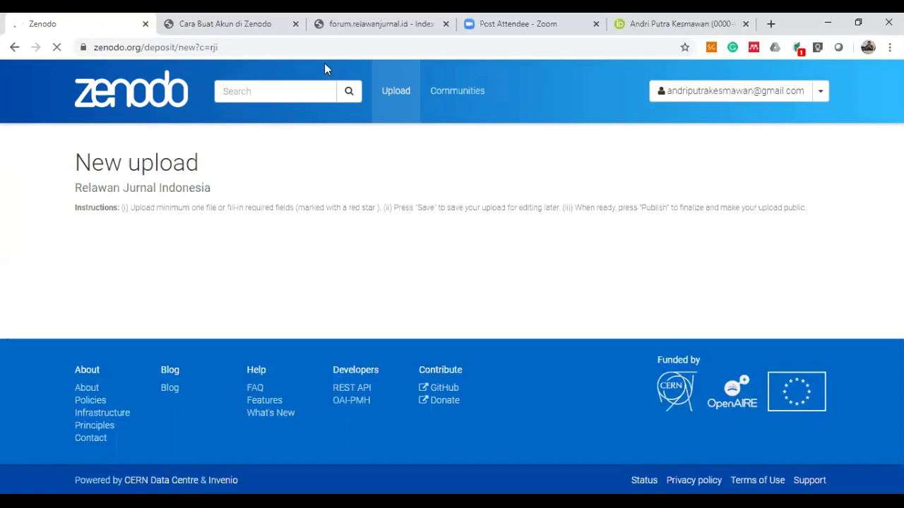
left_click(242, 24)
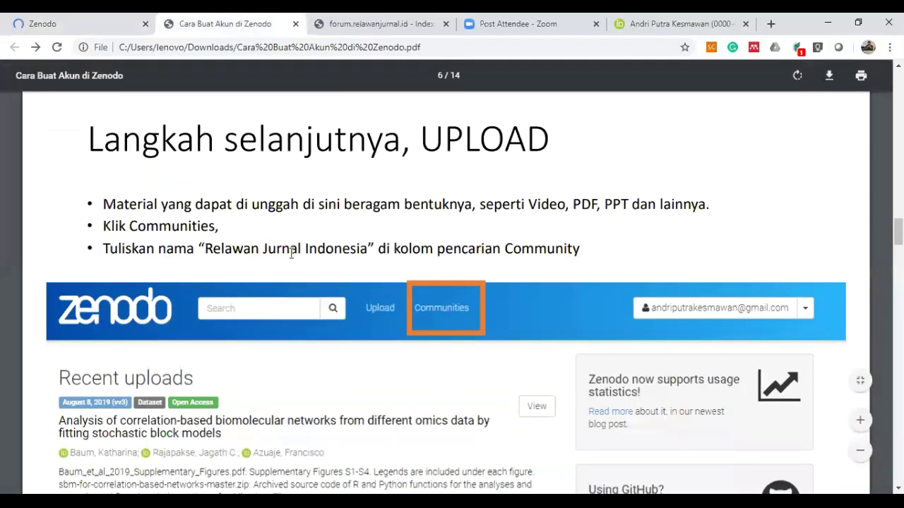
Scroll the guide from page 6 to page 9's 'Tahap Akhir' choose-files step (max 50GB).
scroll(292, 233, "down", 2)
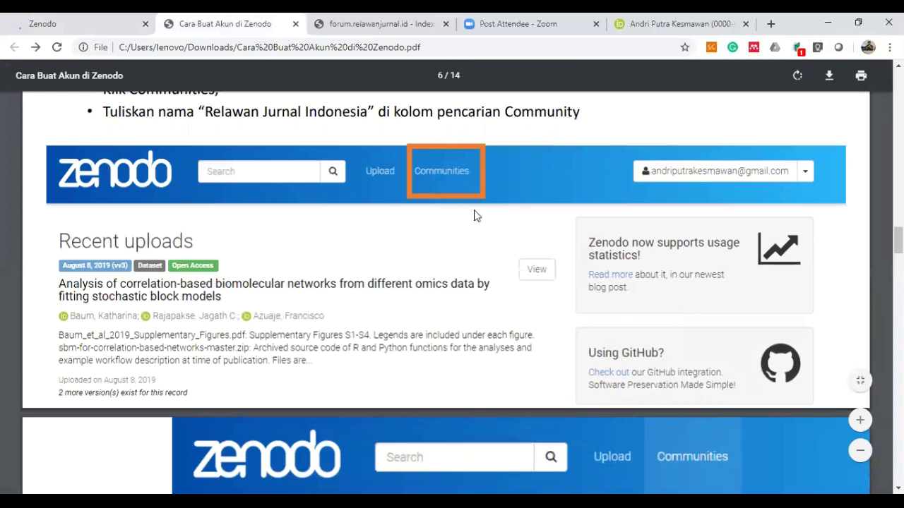
scroll(474, 212, "down", 5)
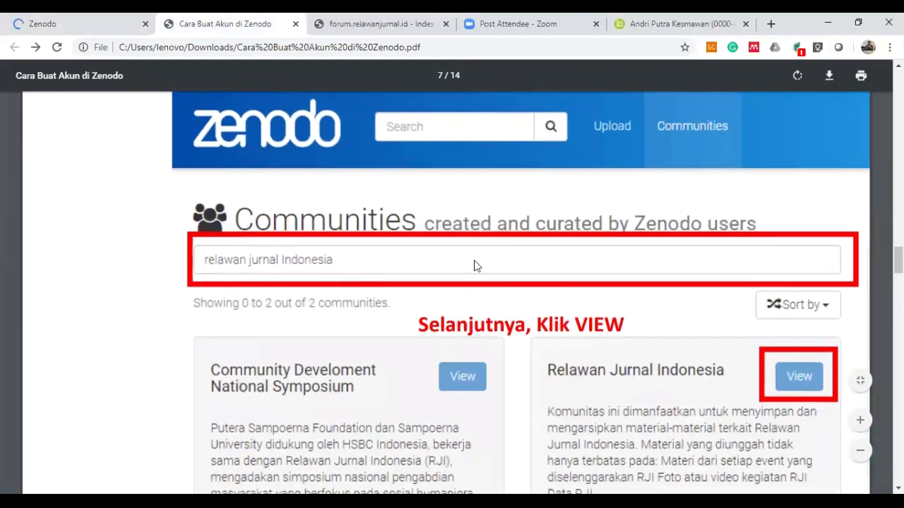
scroll(497, 242, "down", 8)
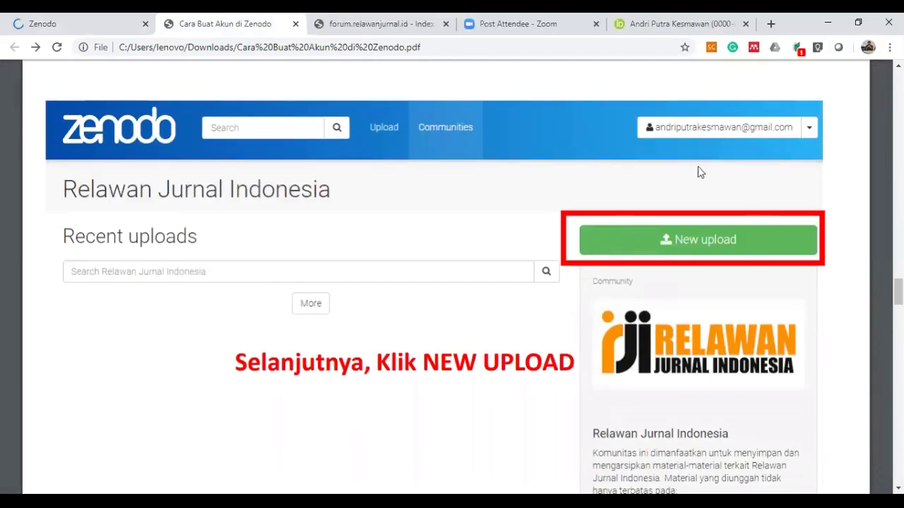
scroll(631, 244, "down", 3)
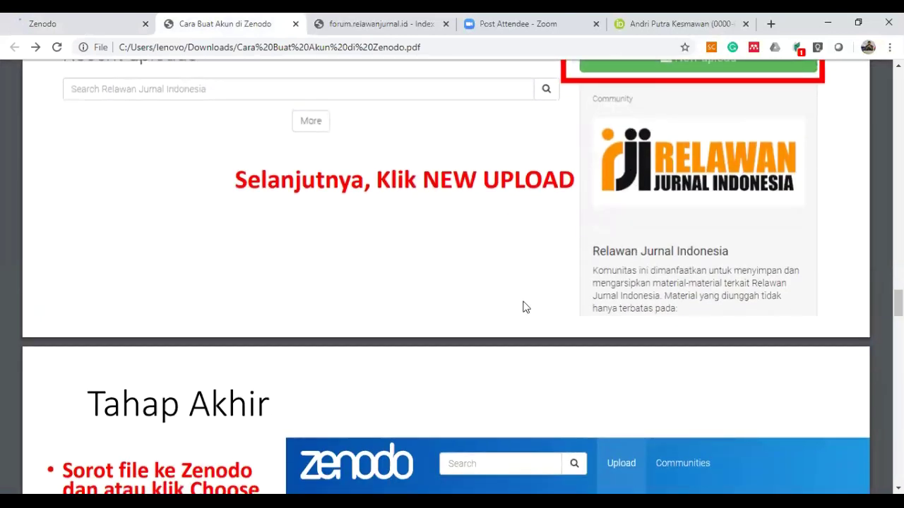
scroll(498, 343, "down", 5)
scroll(498, 339, "down", 2)
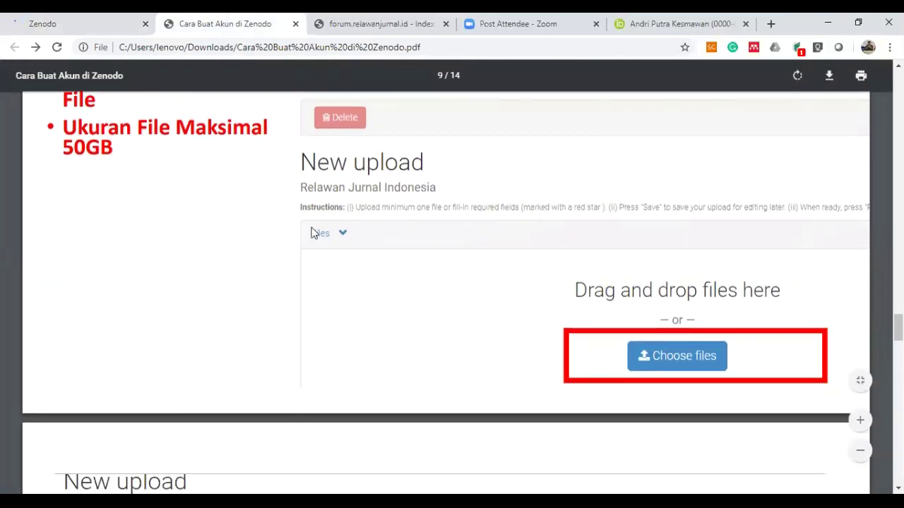
scroll(344, 217, "up", 1)
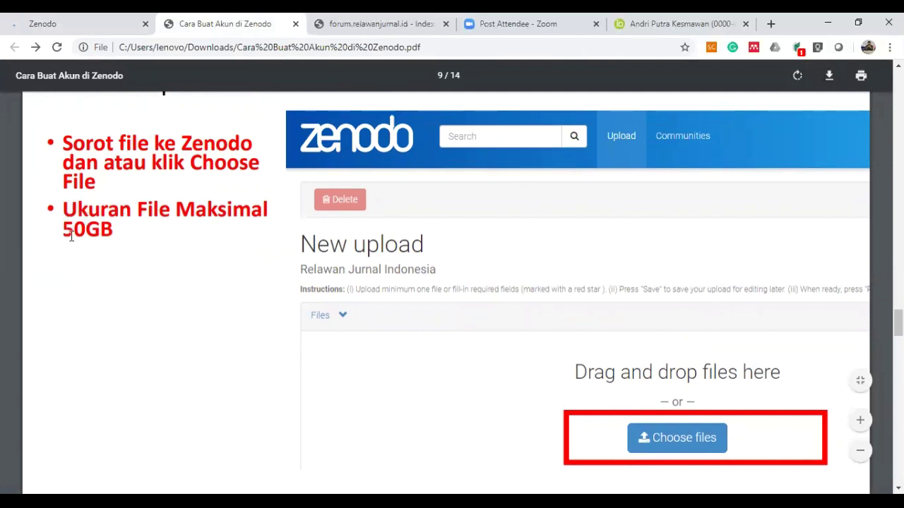
Back on the Zenodo upload form, scroll to Files and open the Choose files picker.
left_click(99, 21)
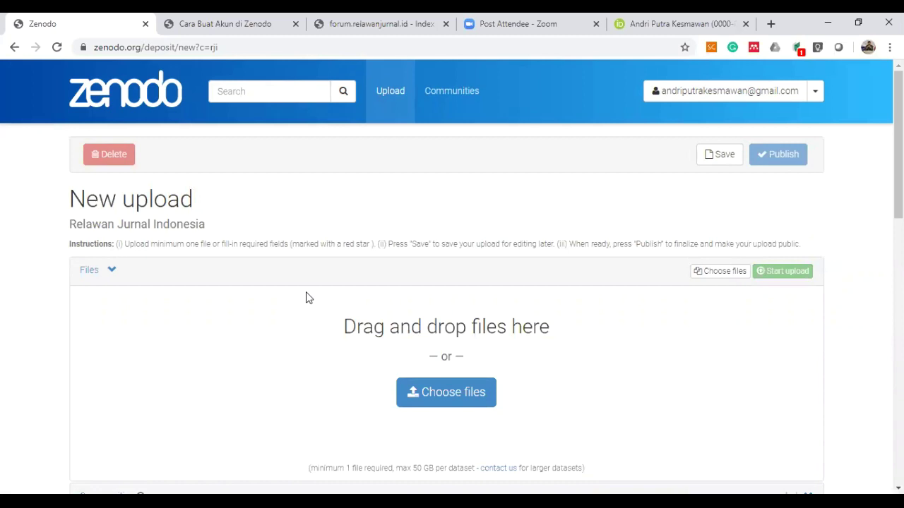
scroll(306, 297, "down", 1)
left_click_drag(344, 250, 487, 251)
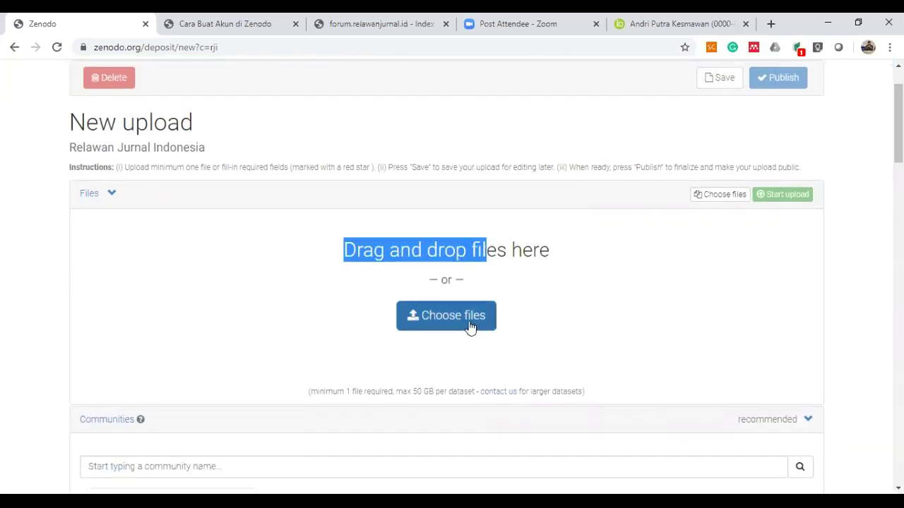
left_click(294, 285)
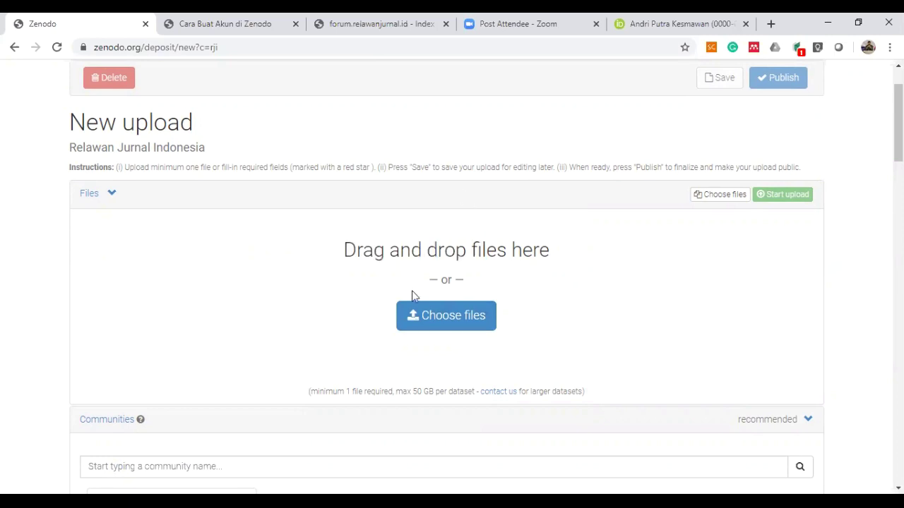
left_click(465, 321)
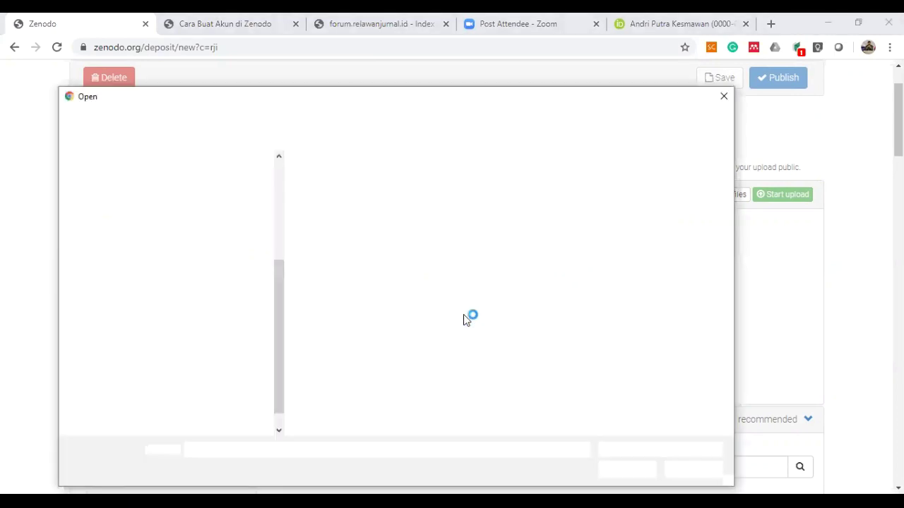
Attach Pengantar Jurnal.pptx from the 2-OJS/2020/13-IGI folder to the upload.
scroll(186, 221, "up", 2)
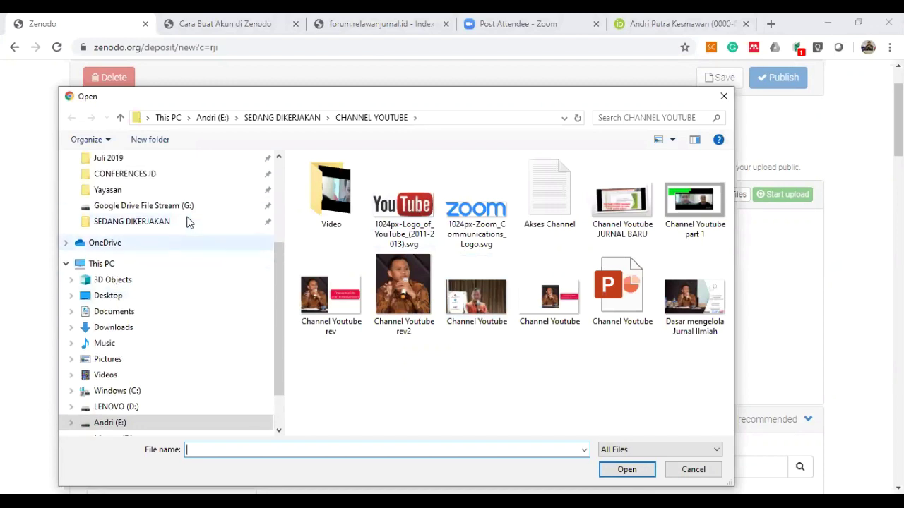
scroll(139, 169, "up", 2)
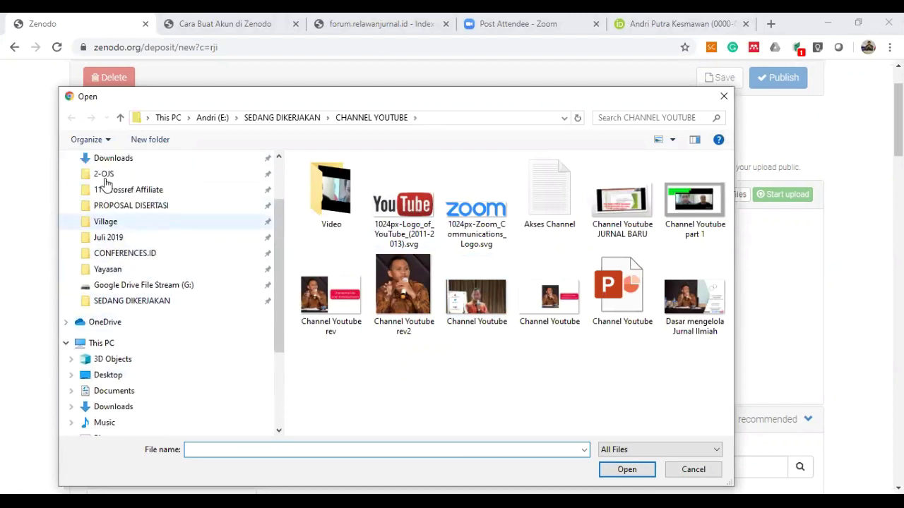
left_click(111, 179)
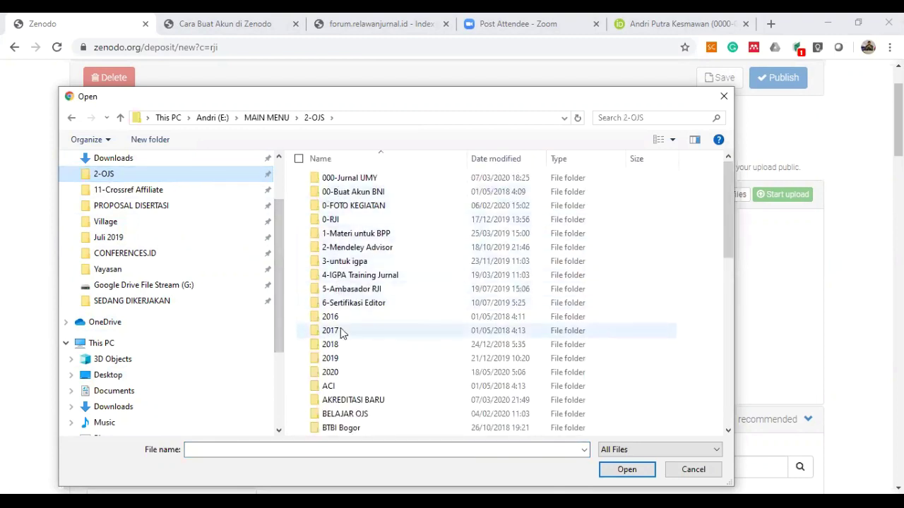
double_click(331, 374)
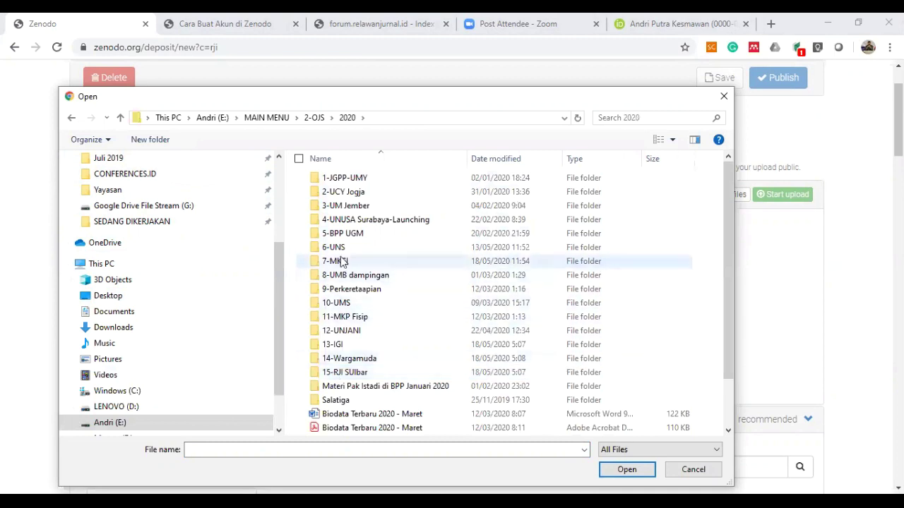
double_click(341, 346)
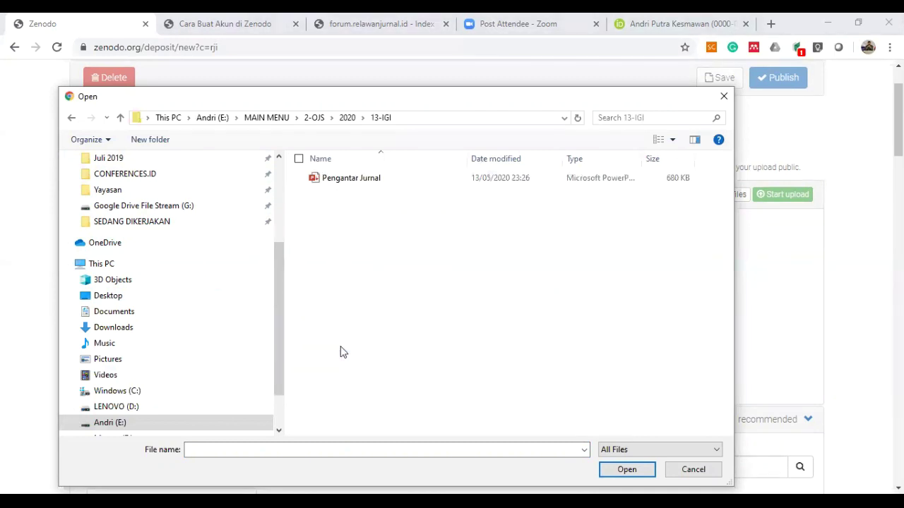
left_click(375, 180)
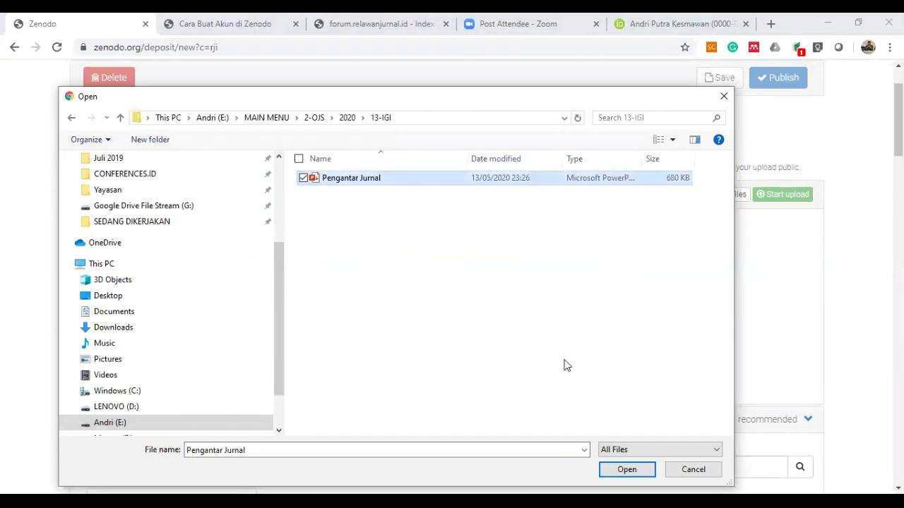
left_click(627, 470)
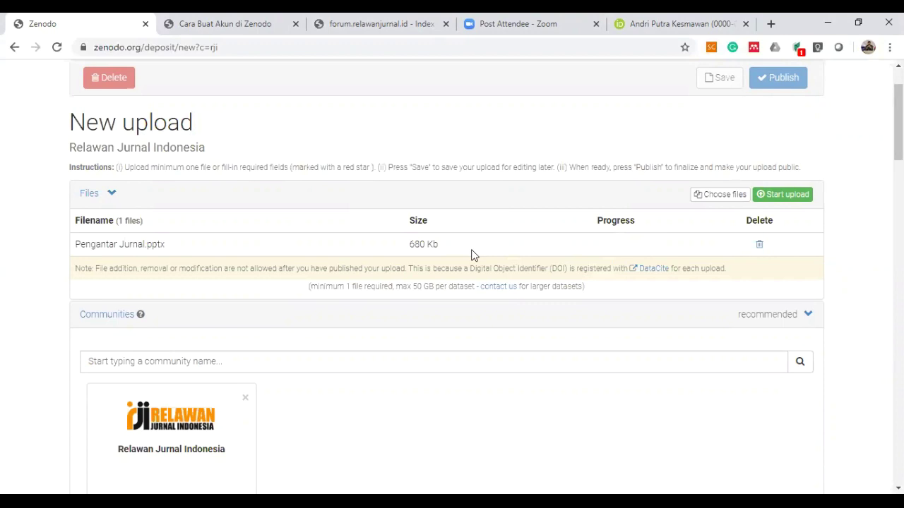
Set the upload type to Presentation.
scroll(473, 255, "down", 1)
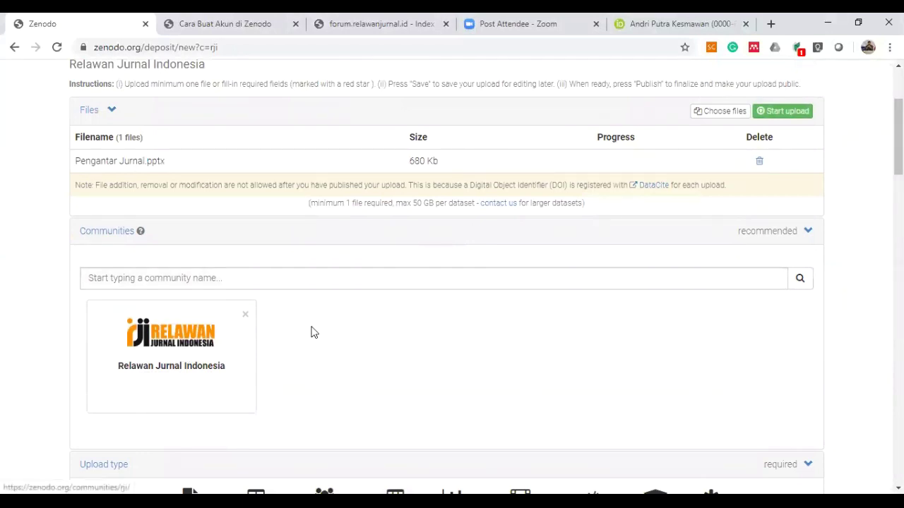
scroll(431, 329, "down", 2)
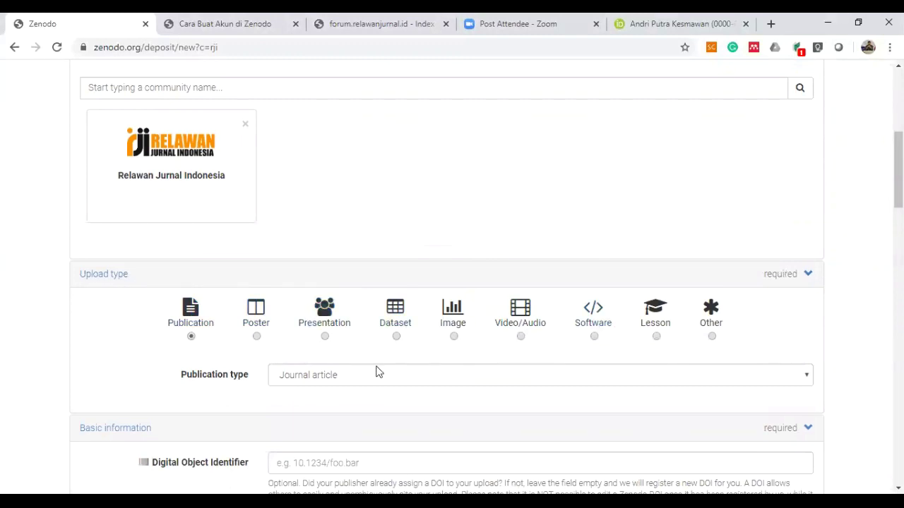
left_click(325, 337)
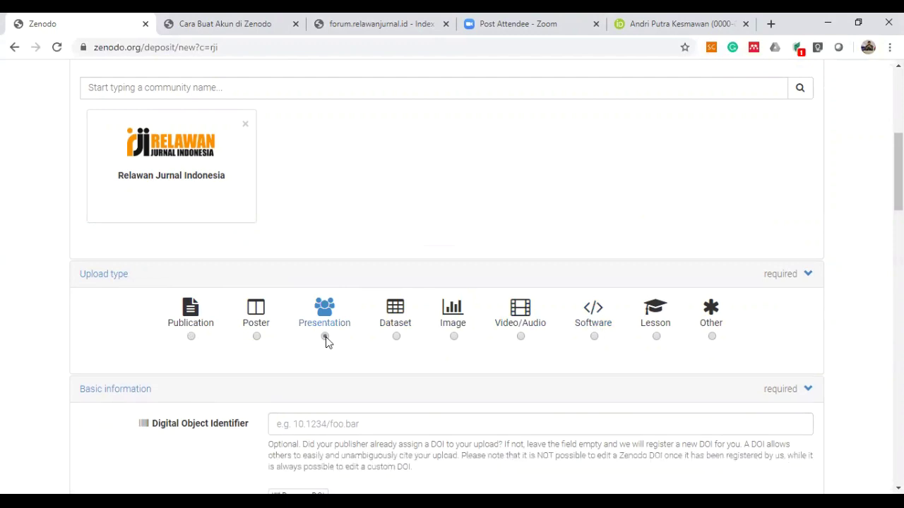
scroll(325, 336, "down", 2)
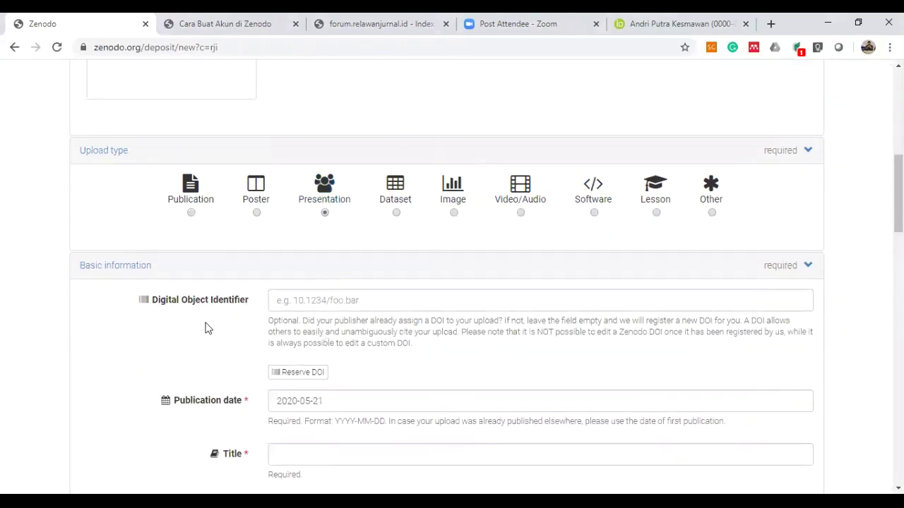
scroll(147, 386, "down", 1)
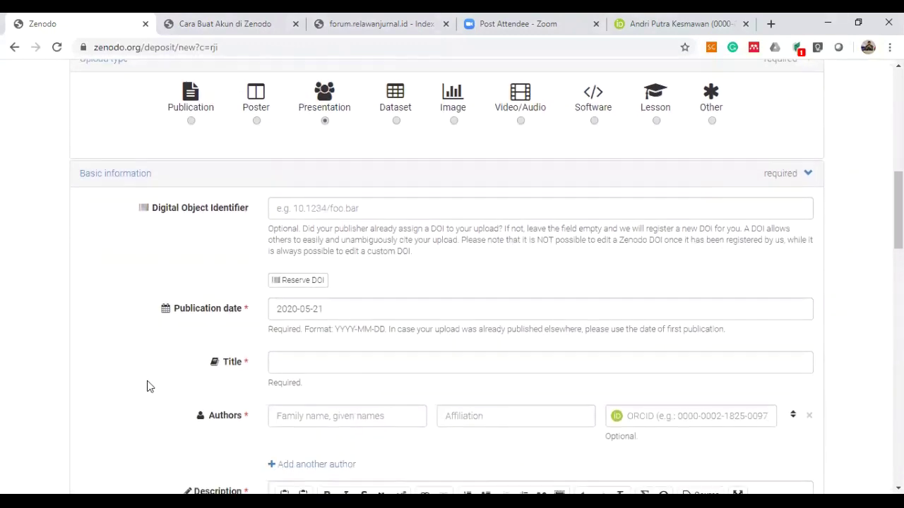
Leave the DOI field empty and enter the title 'Pengantar Pengelolaan Jurnal Ilmiah'.
left_click(341, 209)
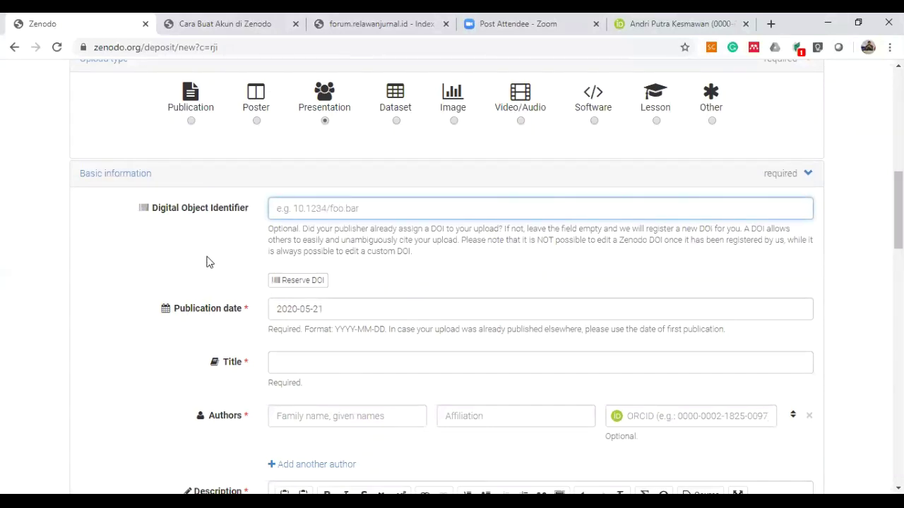
scroll(209, 262, "down", 1)
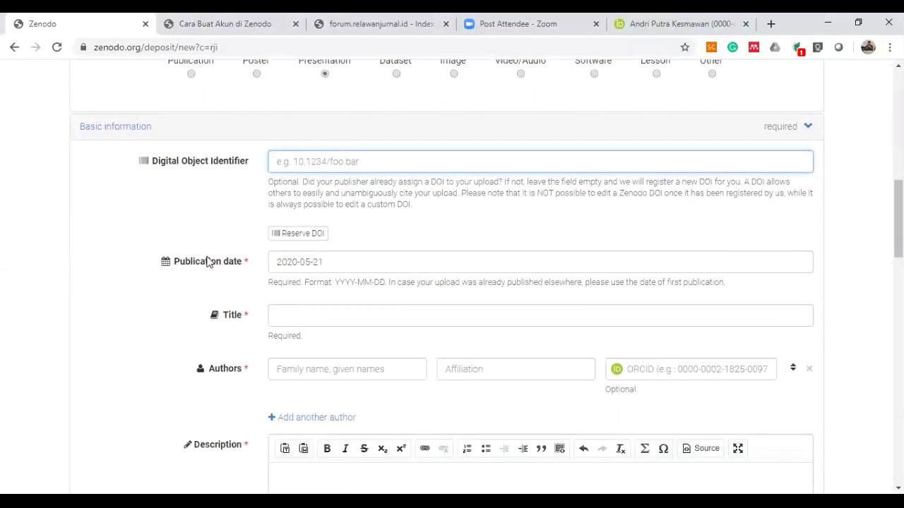
left_click(181, 286)
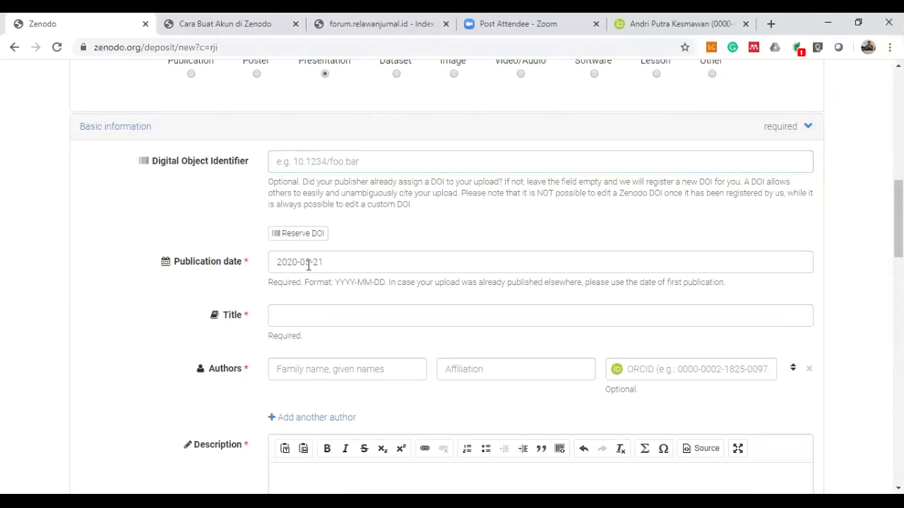
left_click(287, 306)
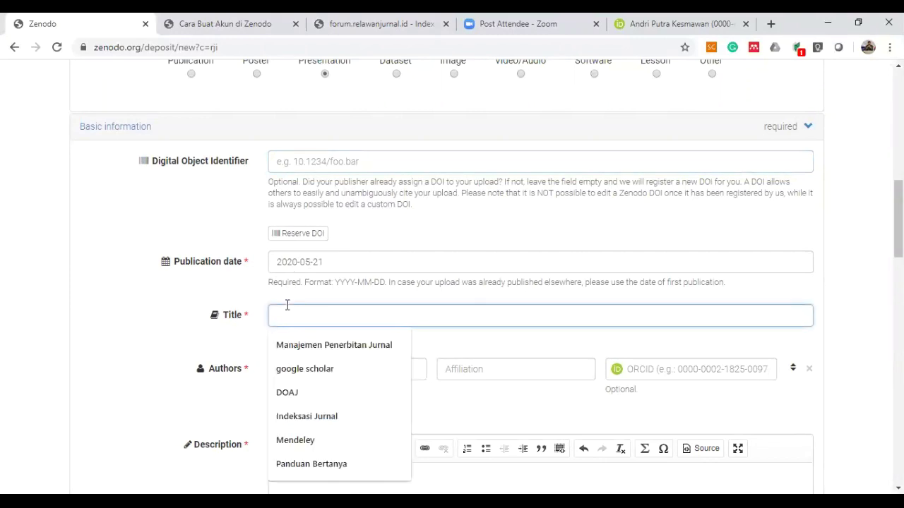
type("Pengantar Pengelo")
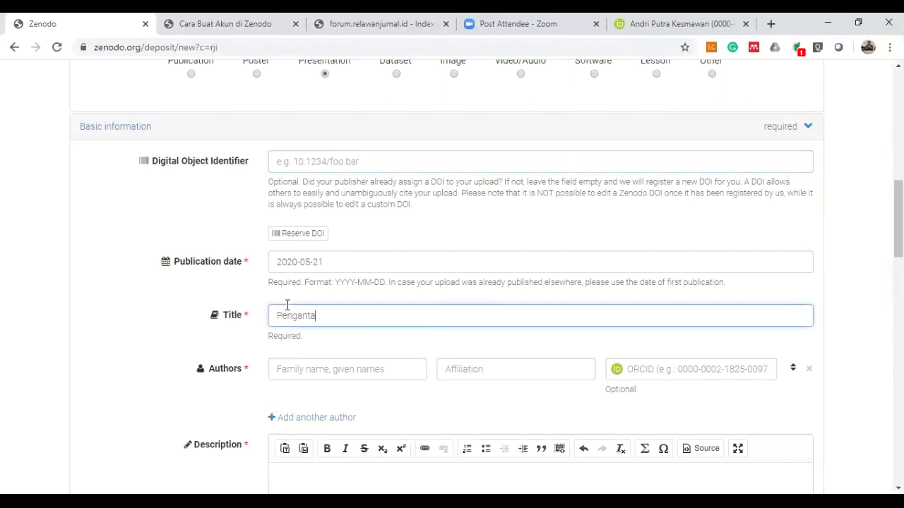
type("laan Jurnal Ilmiah")
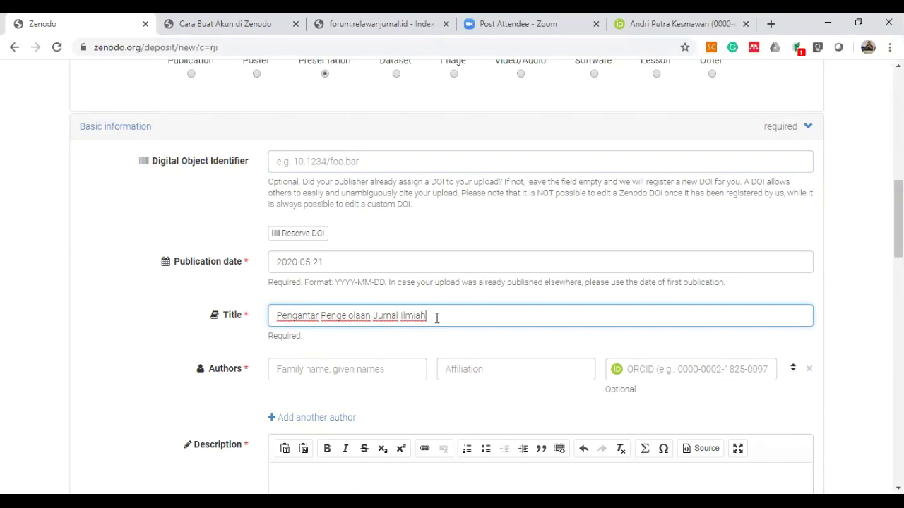
Enter the author's family and given names in the Authors field.
scroll(436, 319, "down", 1)
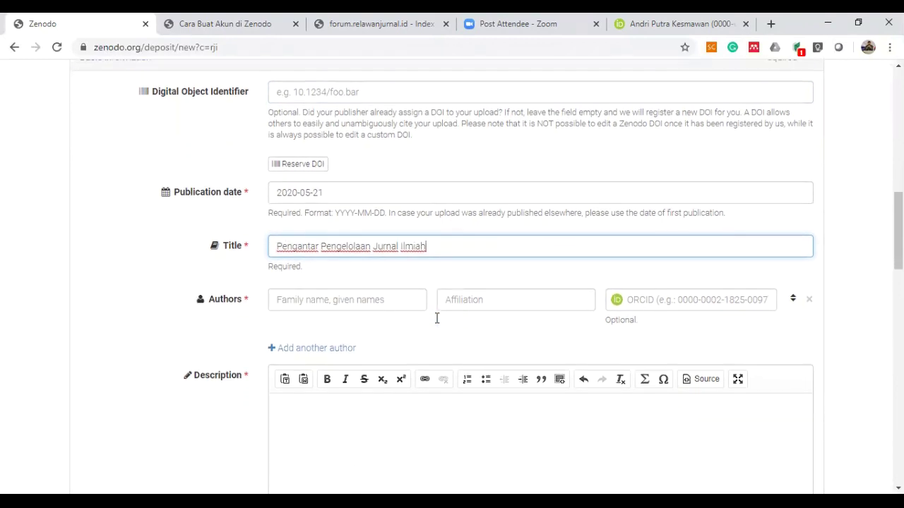
left_click(400, 290)
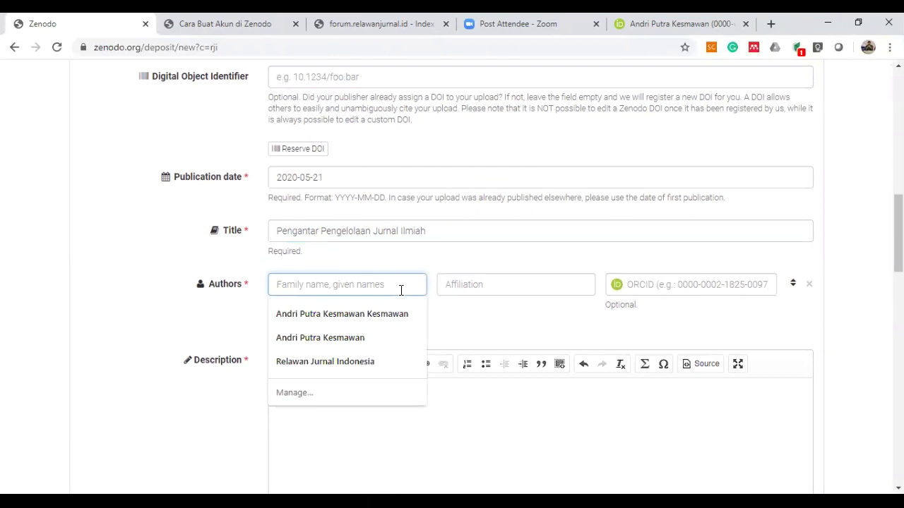
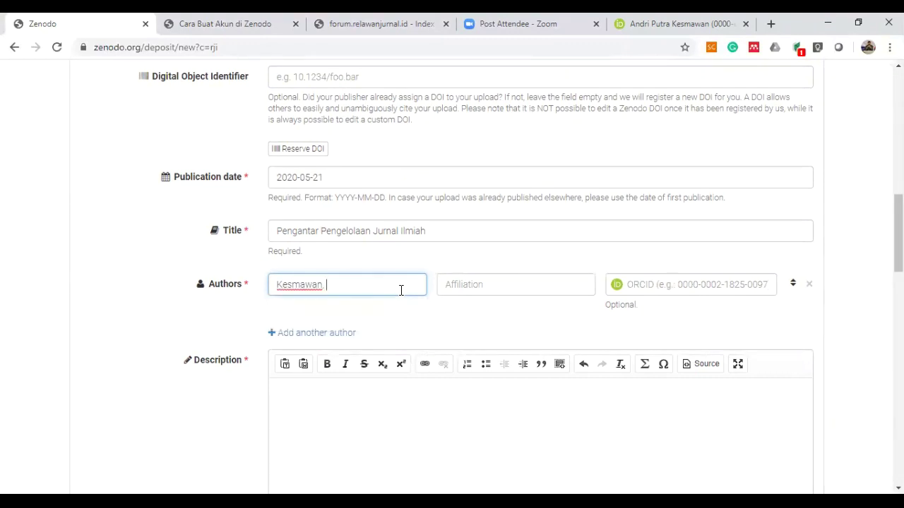
Write the description 'Materi tentang dasar pengelolaan jurnal ilmiah'.
scroll(400, 290, "down", 2)
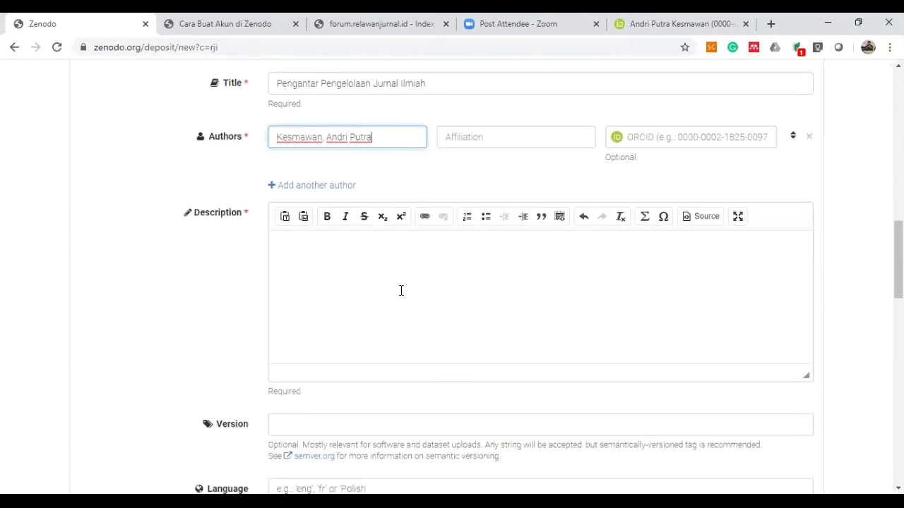
left_click(430, 265)
type("Materi tentang")
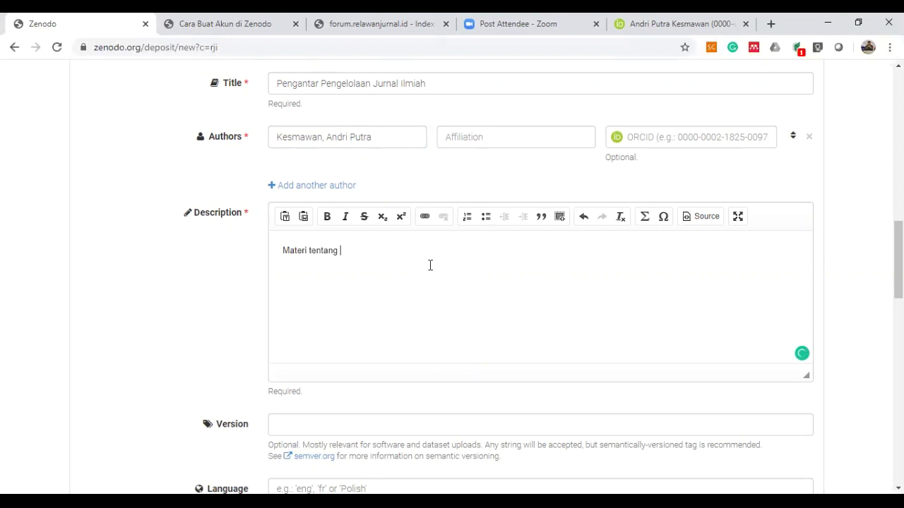
type(" dasar pengelolaan jurnal ilmiah")
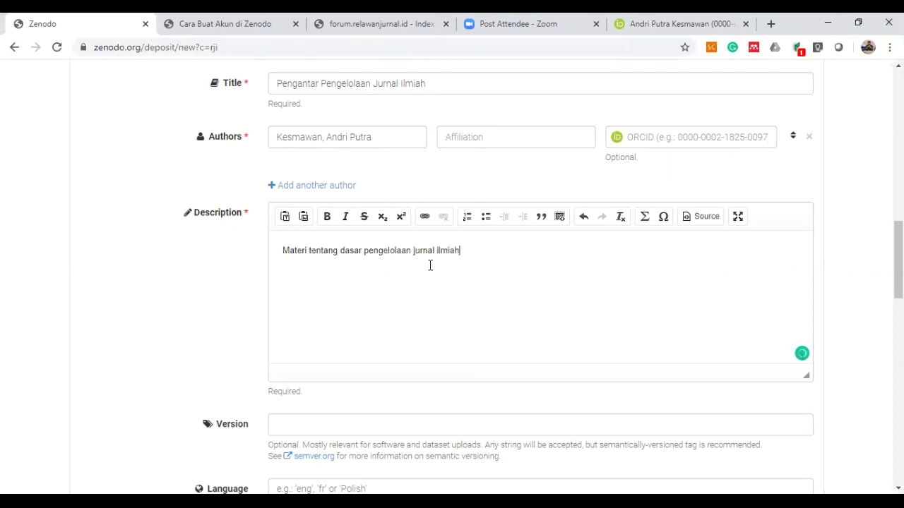
Start entering 'in' as the upload's language.
scroll(430, 266, "down", 4)
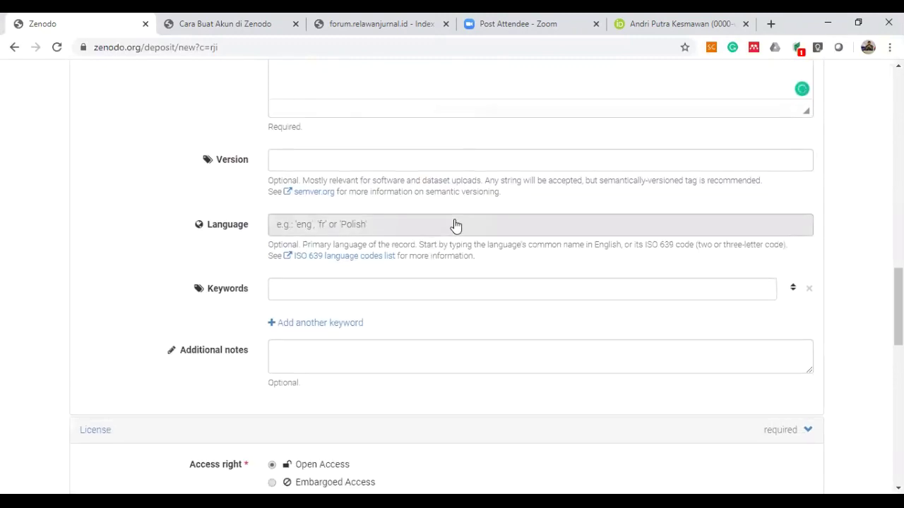
left_click(456, 225)
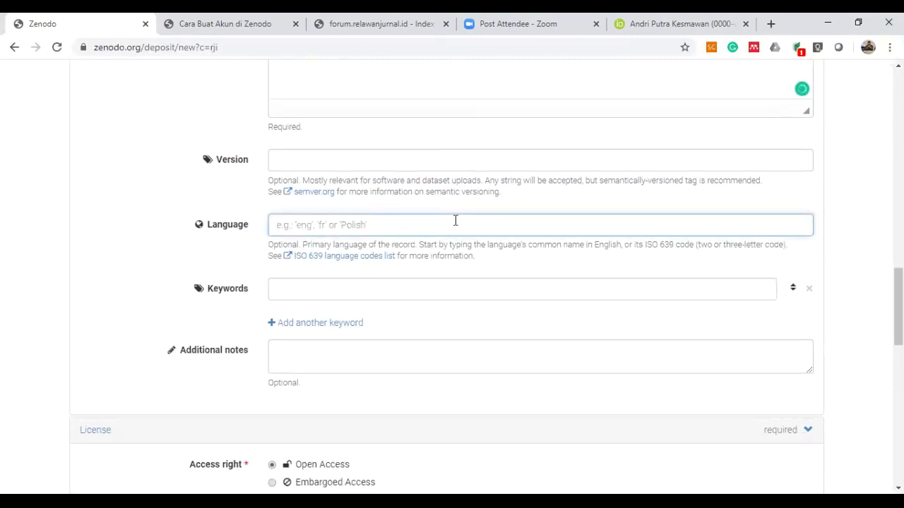
type("in")
Add the keywords 'jurnal ilmiah', 'jurnal baru' and 'ojs'.
left_click(282, 296)
type("jurn")
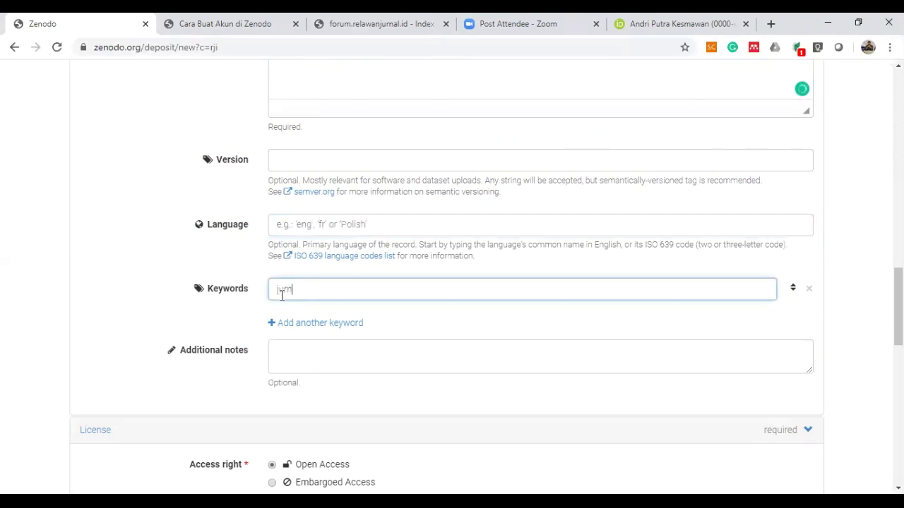
type("al ilmiah,")
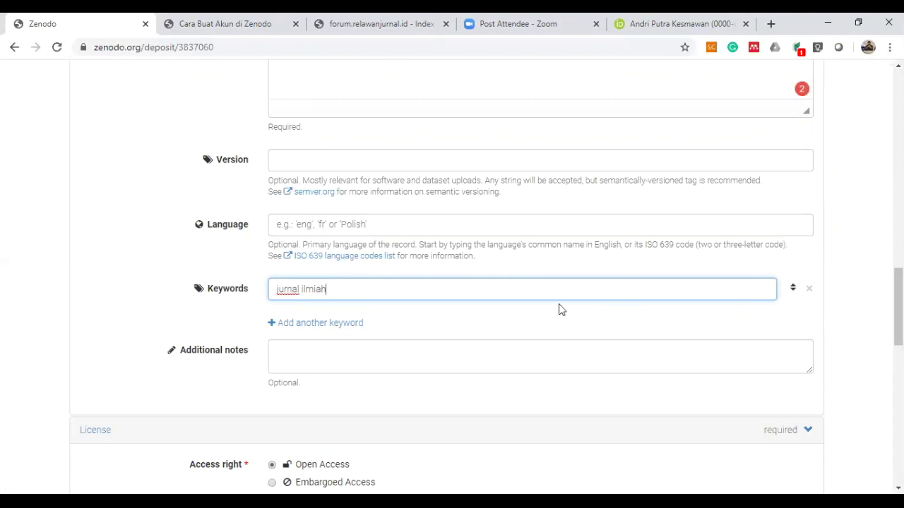
left_click(334, 323)
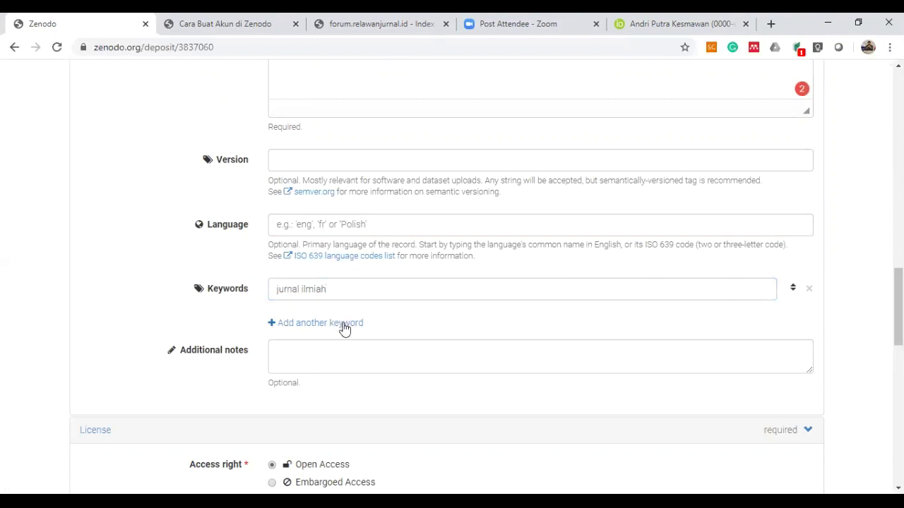
left_click(342, 323)
left_click(344, 323)
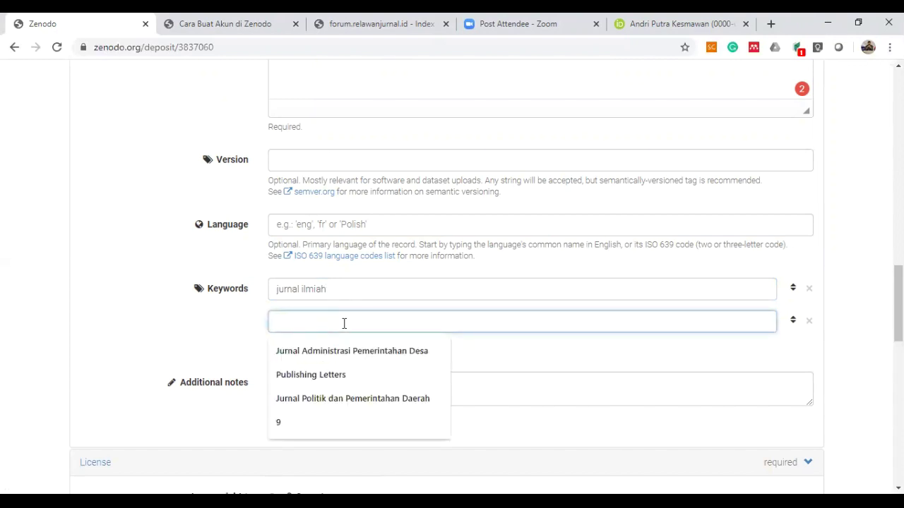
type("jurnal baru")
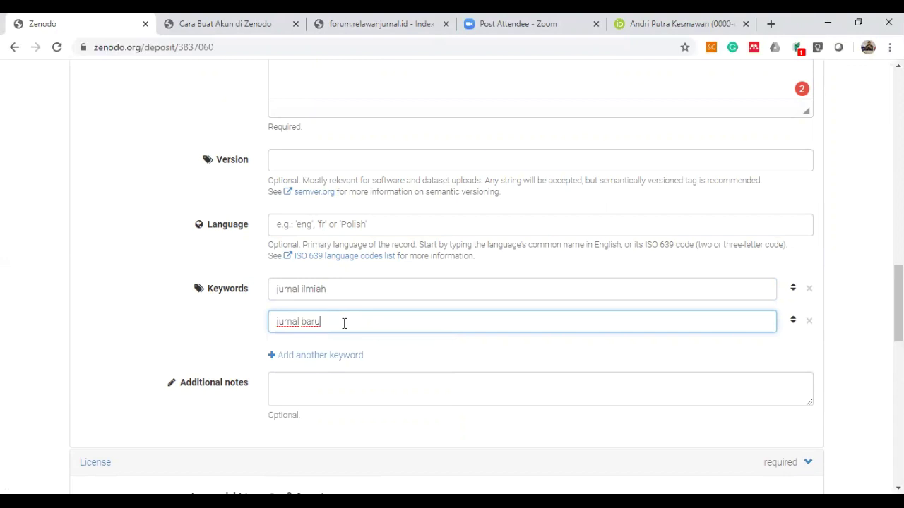
left_click(342, 356)
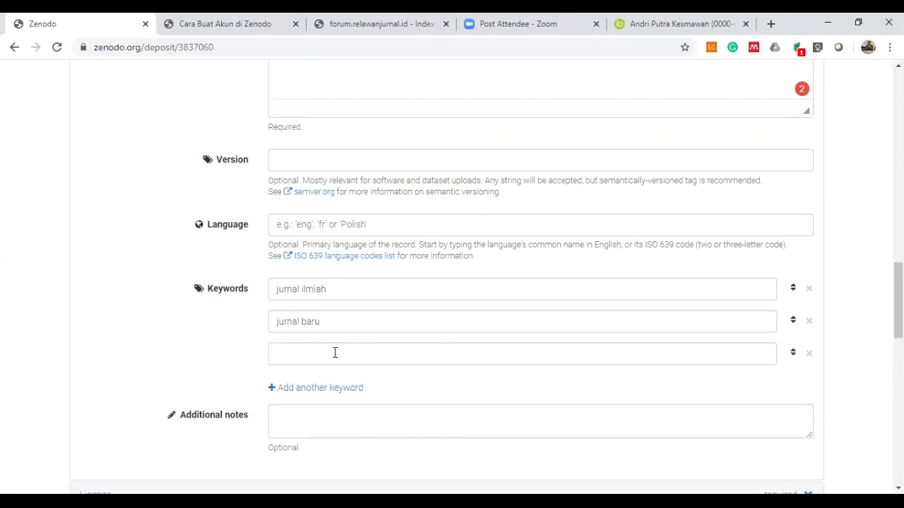
left_click(335, 353)
type("ojs")
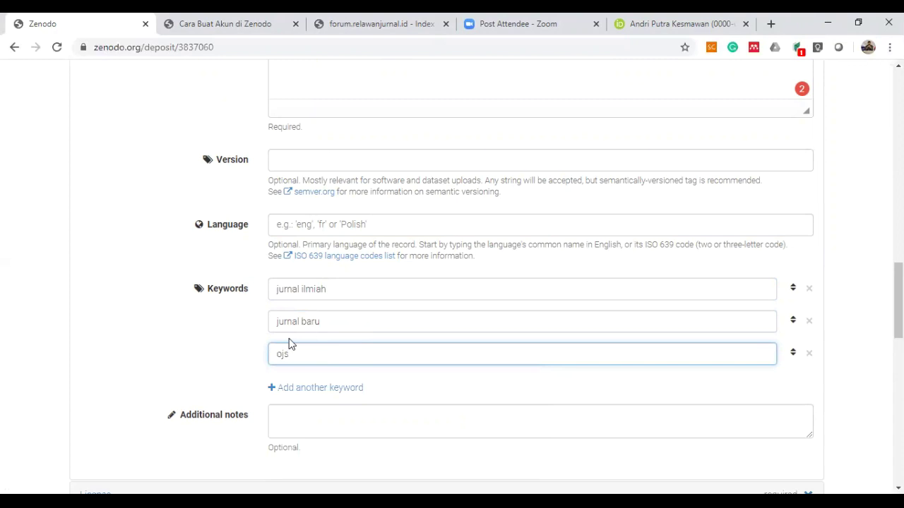
scroll(218, 329, "down", 3)
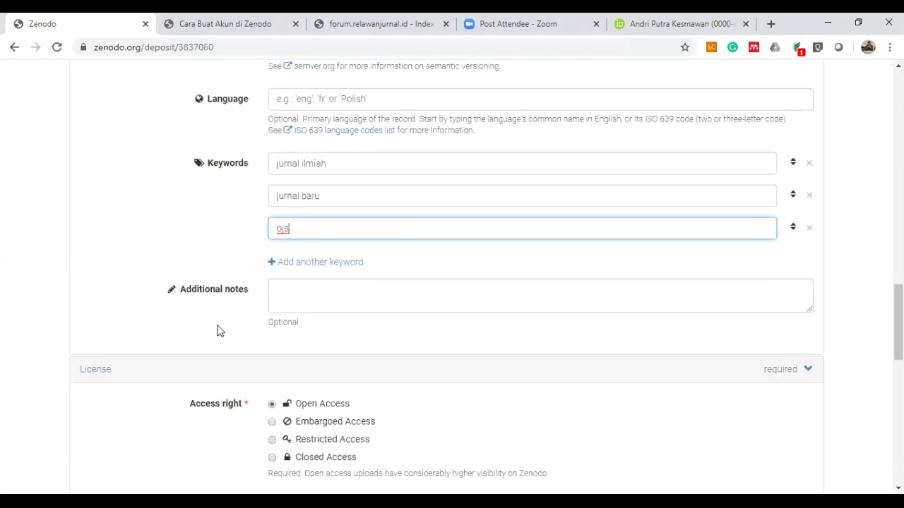
scroll(218, 329, "down", 1)
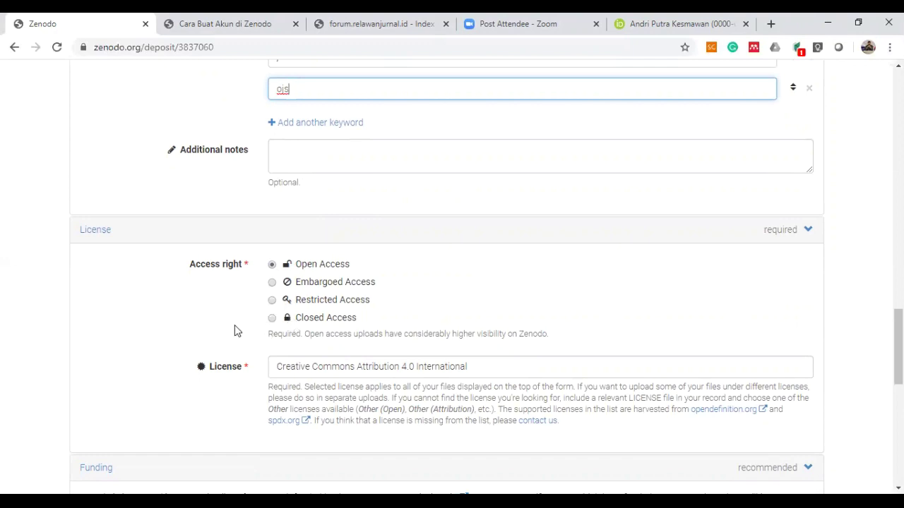
scroll(238, 329, "down", 2)
left_click(478, 282)
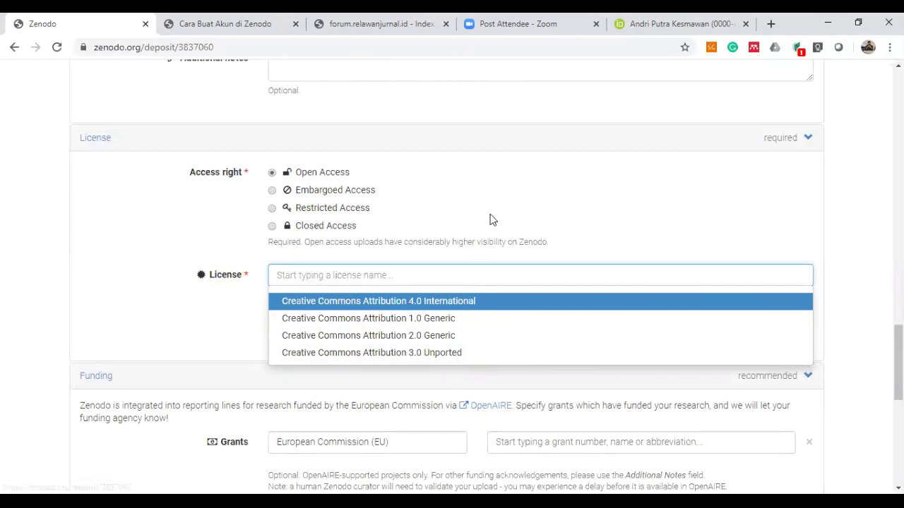
key("Return")
scroll(254, 270, "down", 3)
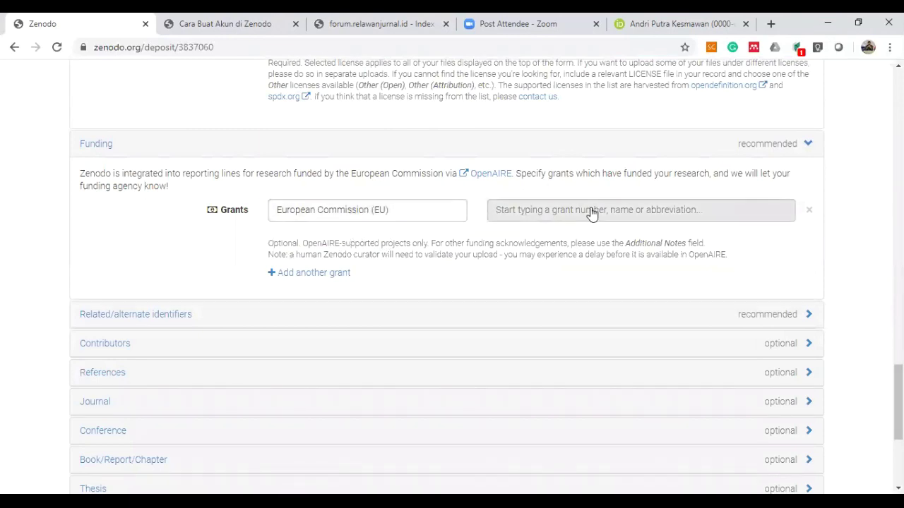
scroll(569, 300, "down", 3)
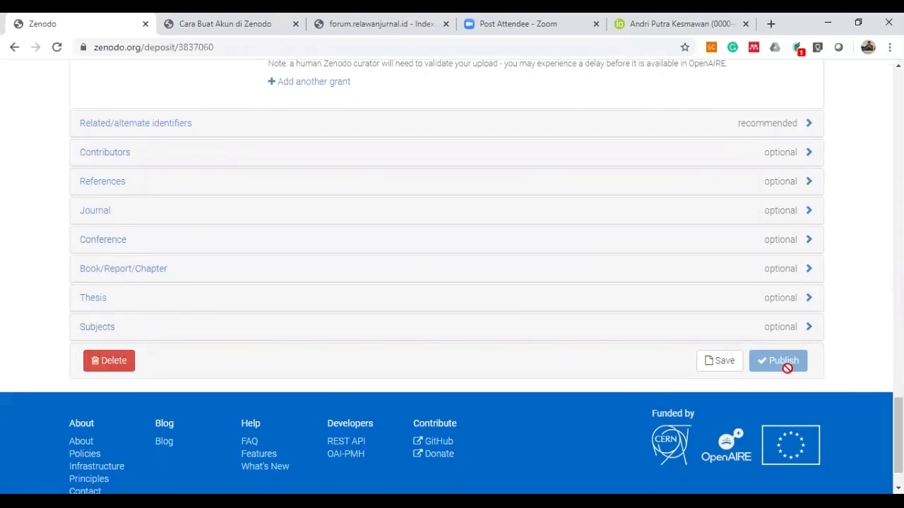
Open the optional Related identifiers, Contributors, References, Journal and Subjects panels, leaving them empty.
left_click(232, 124)
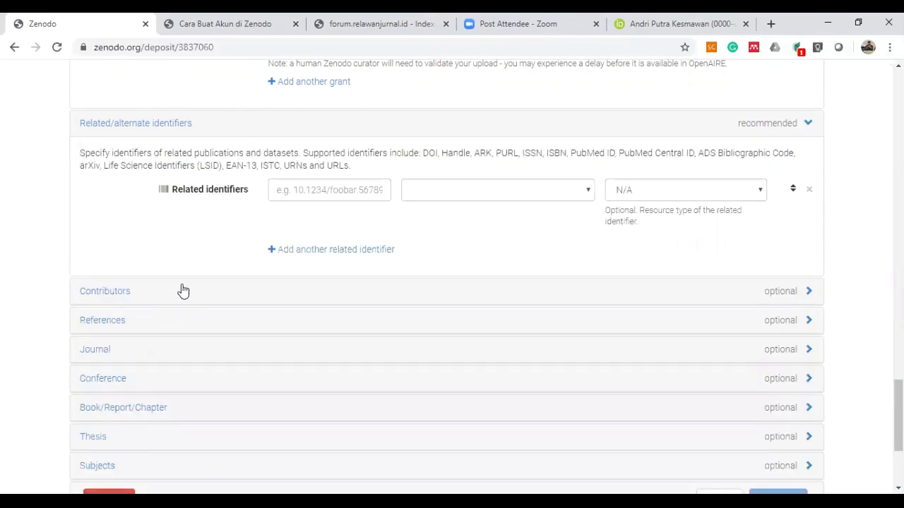
left_click(182, 291)
scroll(182, 291, "down", 1)
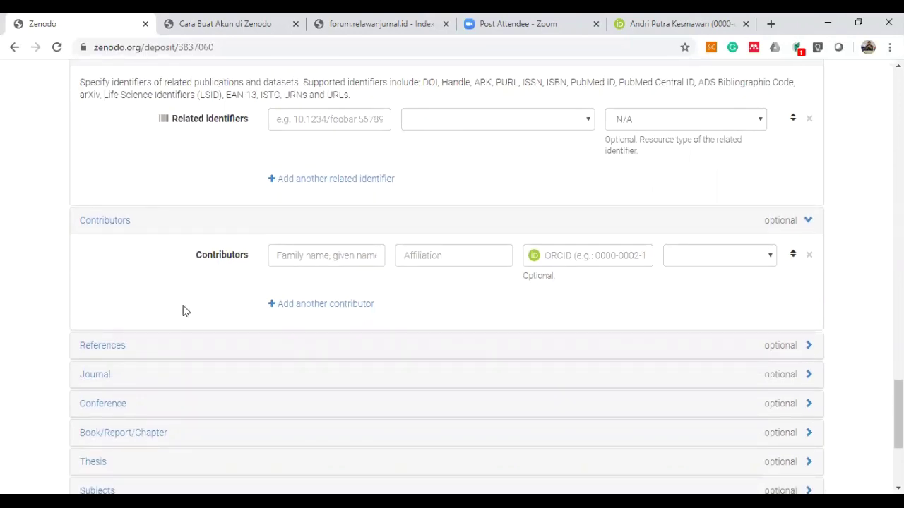
left_click(121, 347)
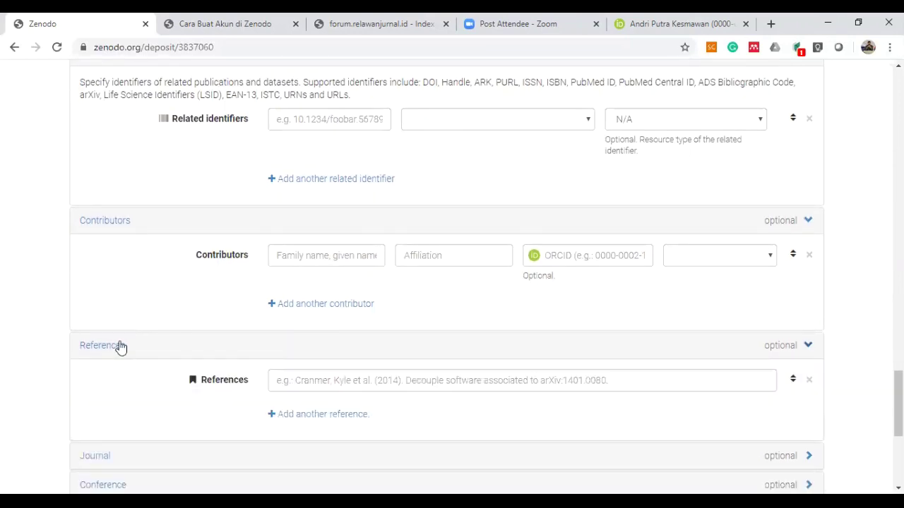
scroll(119, 392, "down", 3)
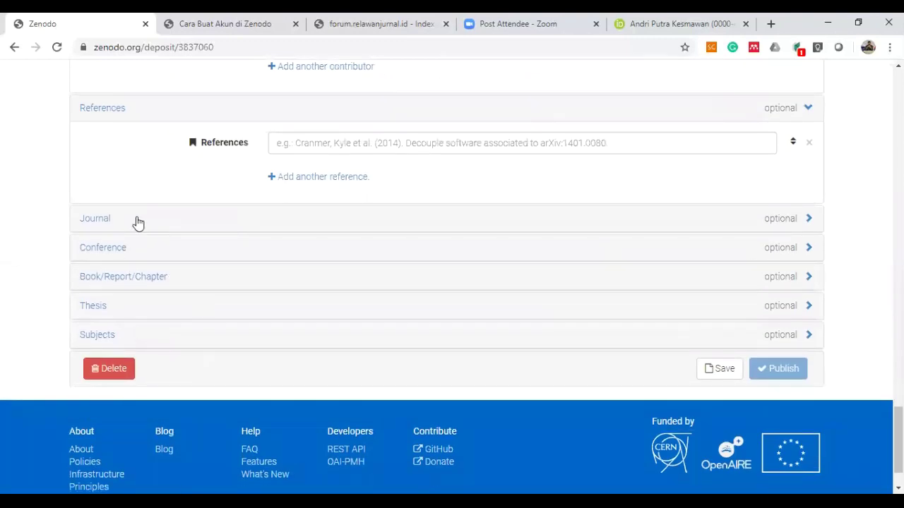
left_click(139, 223)
scroll(164, 322, "down", 4)
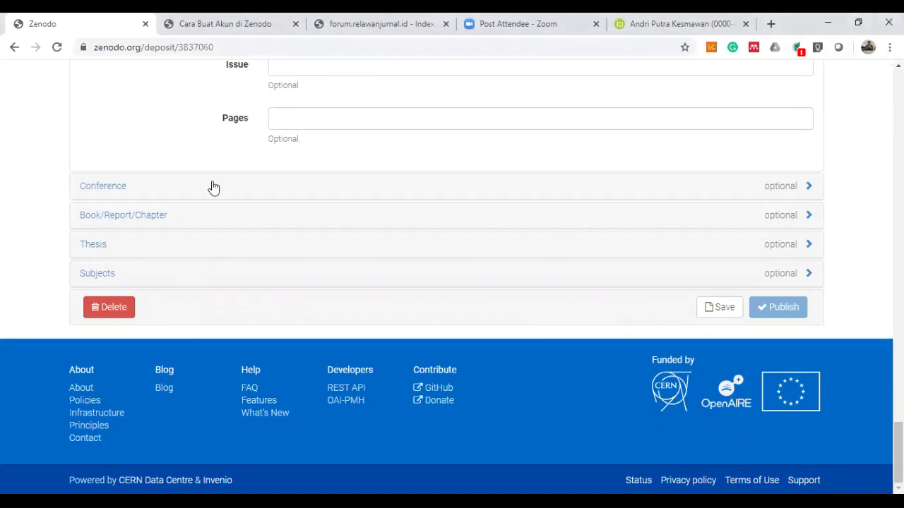
left_click(170, 282)
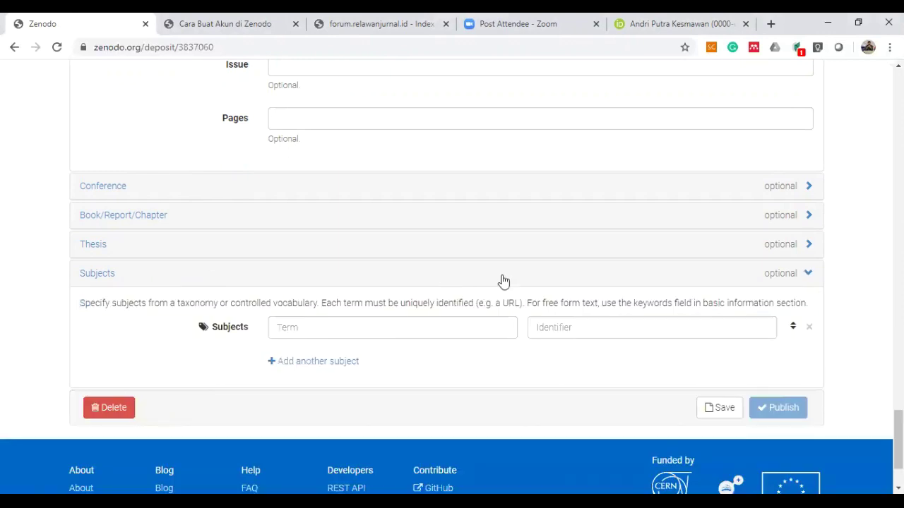
Save the draft, then scroll through the form to review each section.
left_click(718, 412)
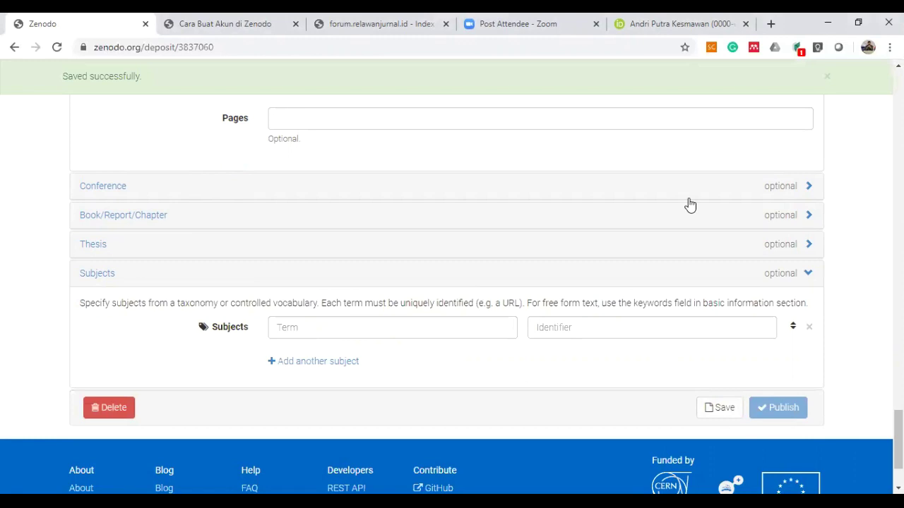
scroll(458, 184, "up", 10)
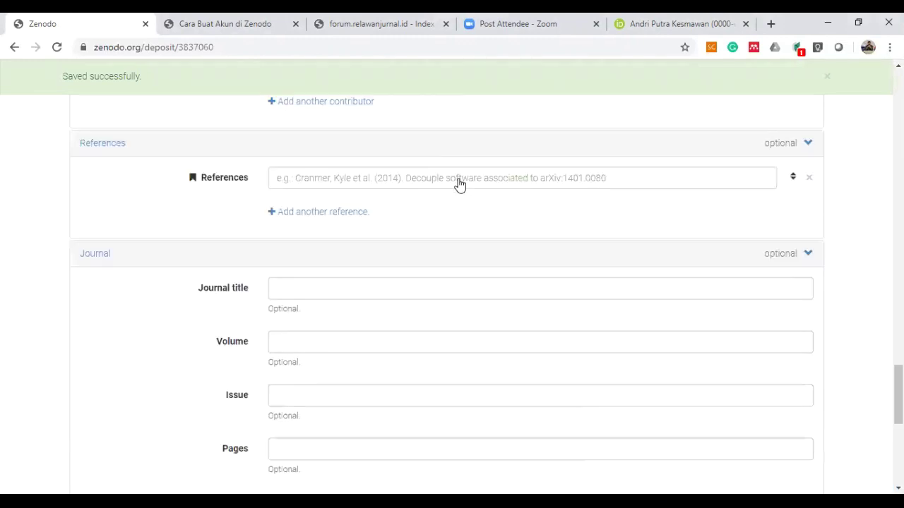
scroll(458, 184, "up", 15)
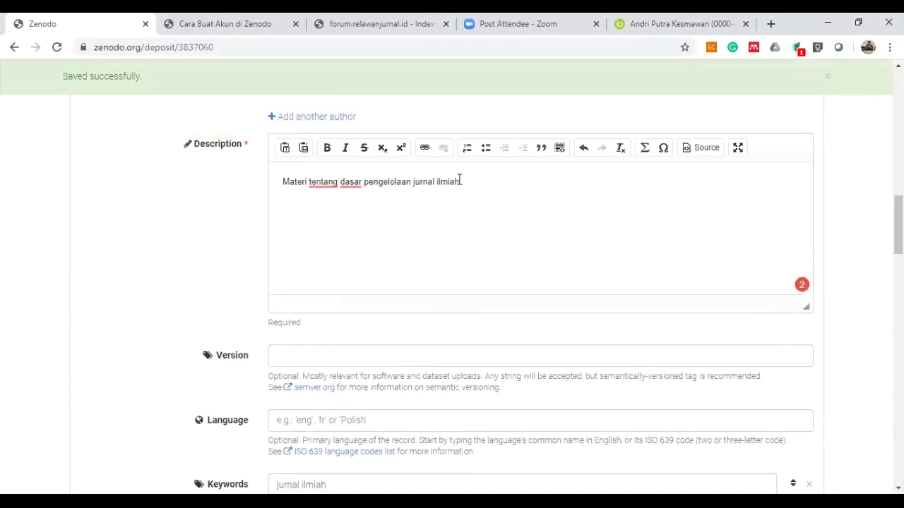
scroll(459, 180, "up", 10)
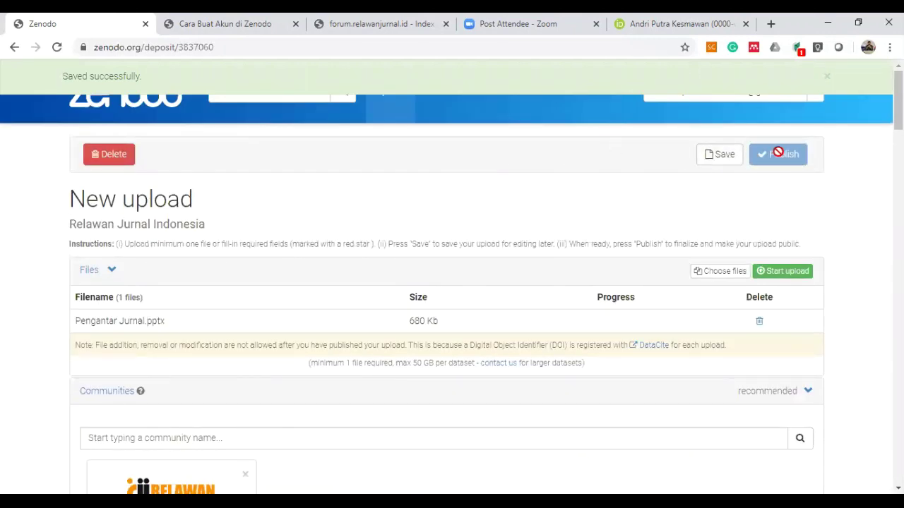
scroll(463, 300, "down", 1)
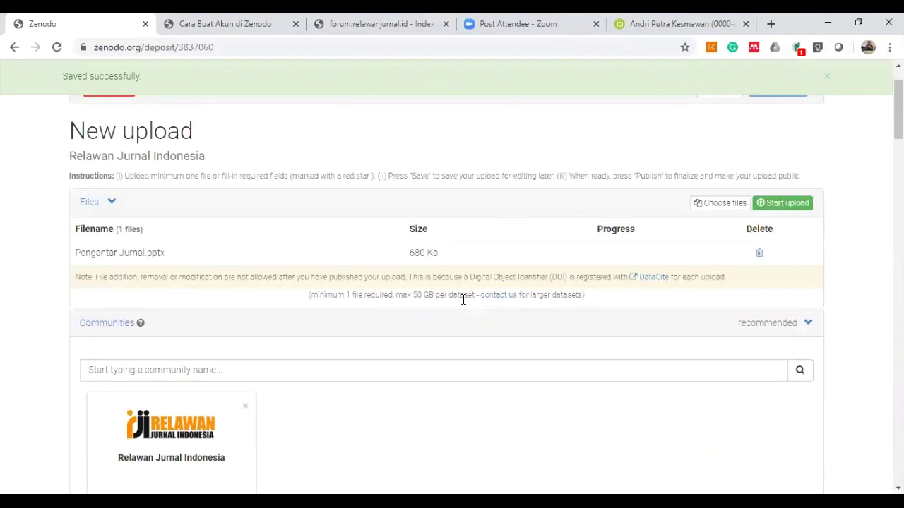
scroll(717, 217, "down", 1)
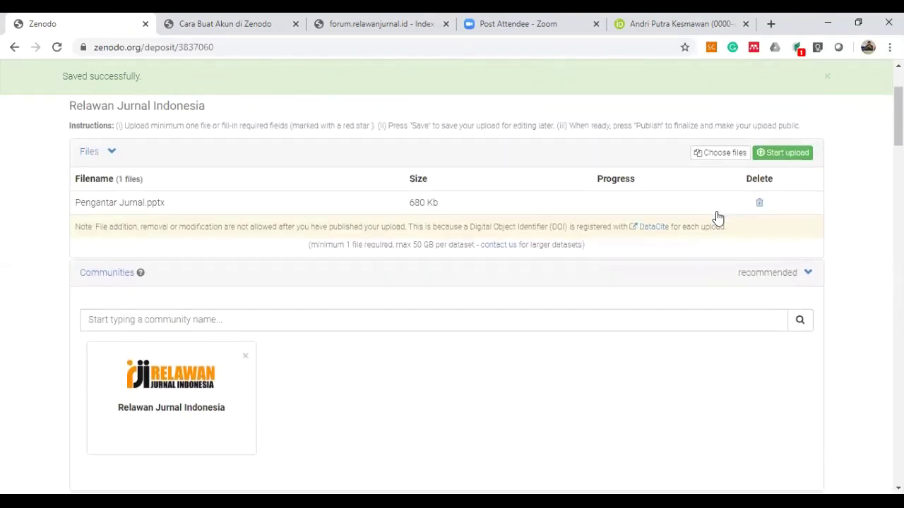
scroll(358, 308, "down", 10)
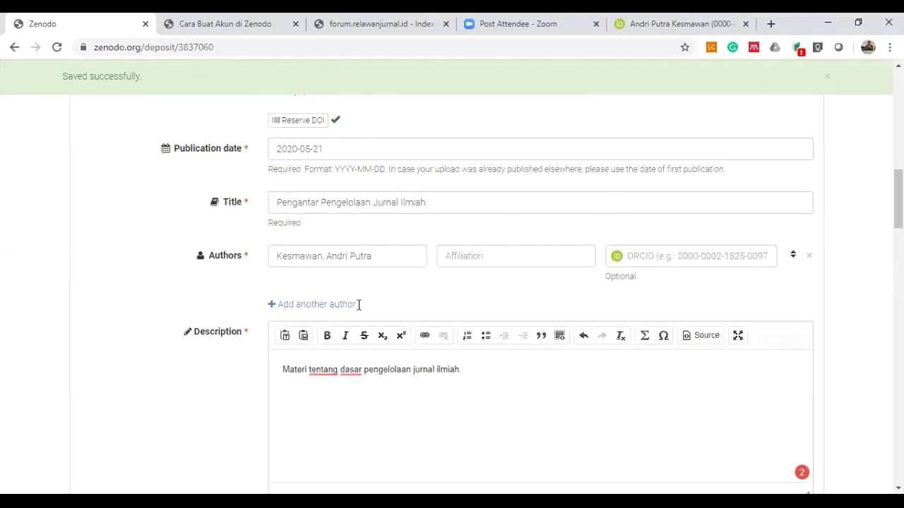
scroll(357, 305, "down", 7)
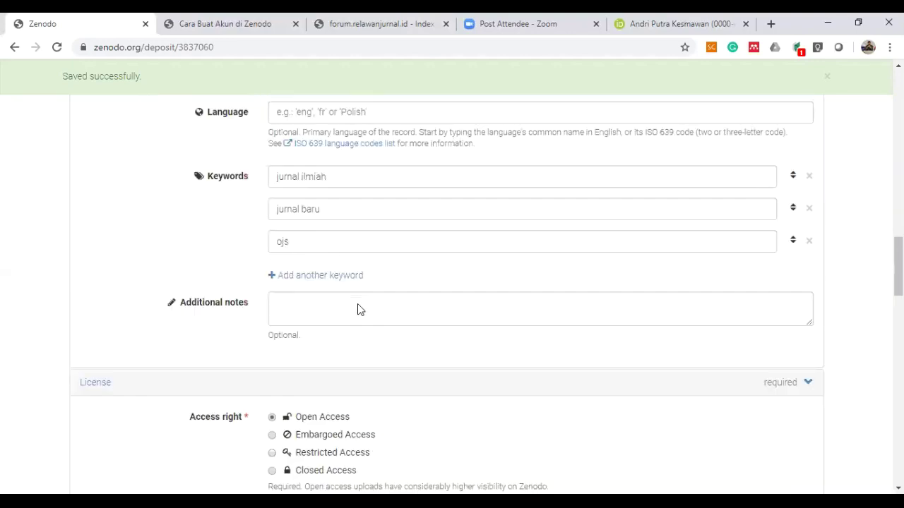
scroll(358, 305, "up", 1)
scroll(357, 303, "down", 5)
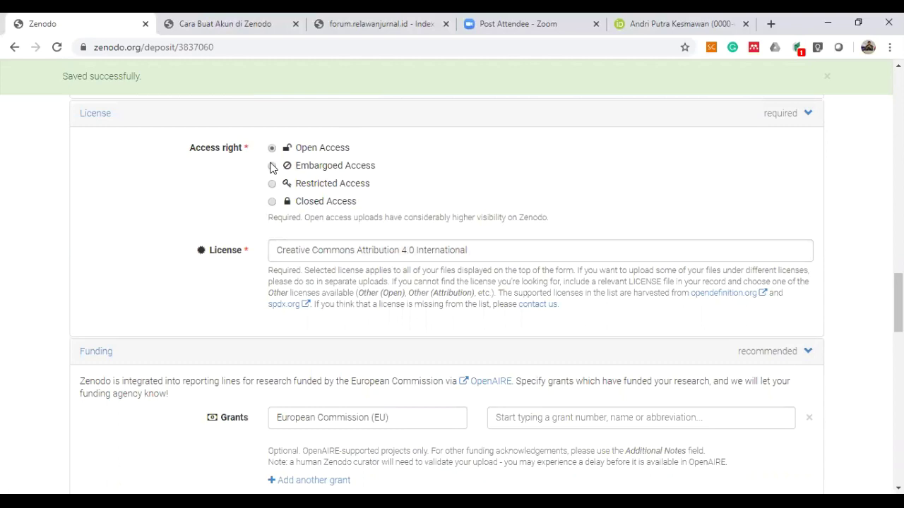
scroll(180, 350, "down", 4)
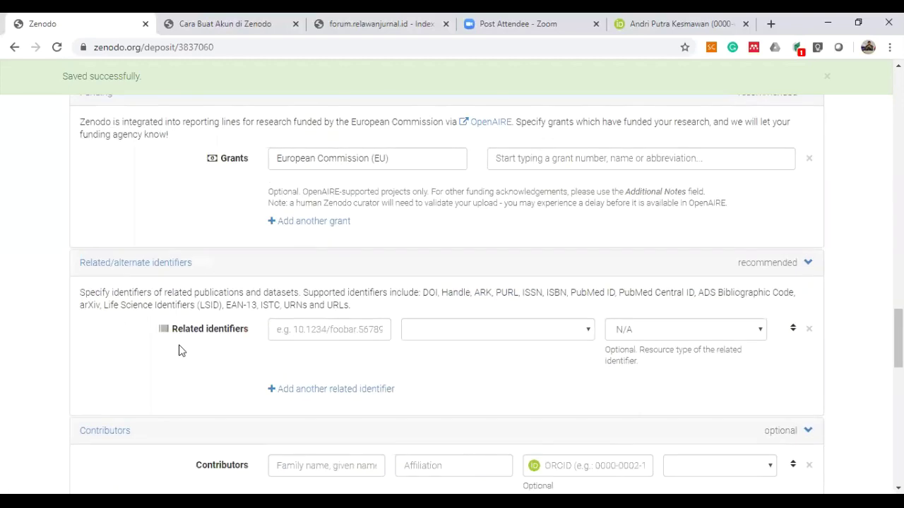
scroll(216, 413, "down", 2)
scroll(216, 413, "down", 4)
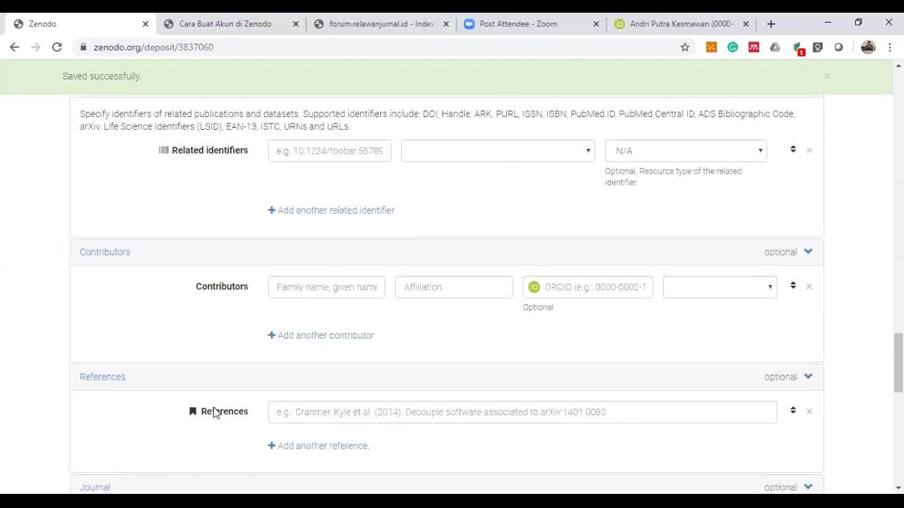
scroll(215, 413, "down", 4)
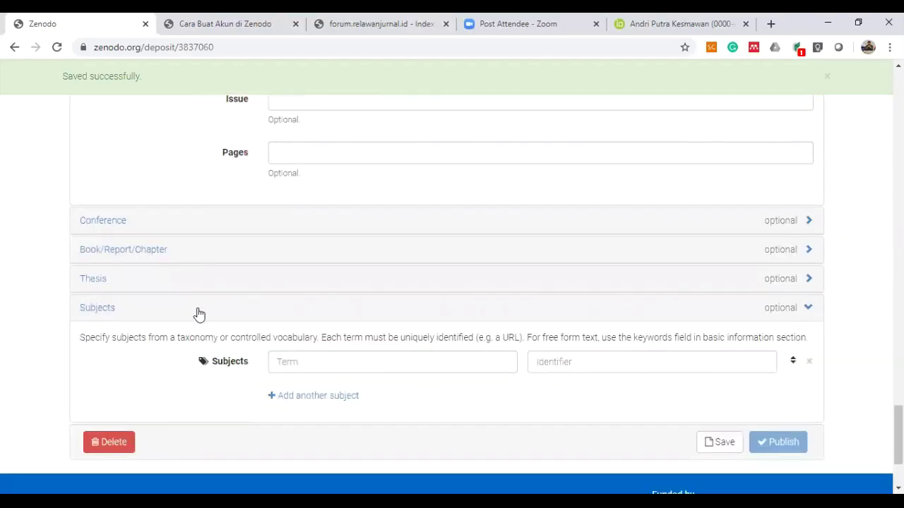
Toggle the Subjects section, click into its fields, and expand Book/Report/Chapter.
left_click(198, 313)
left_click(212, 316)
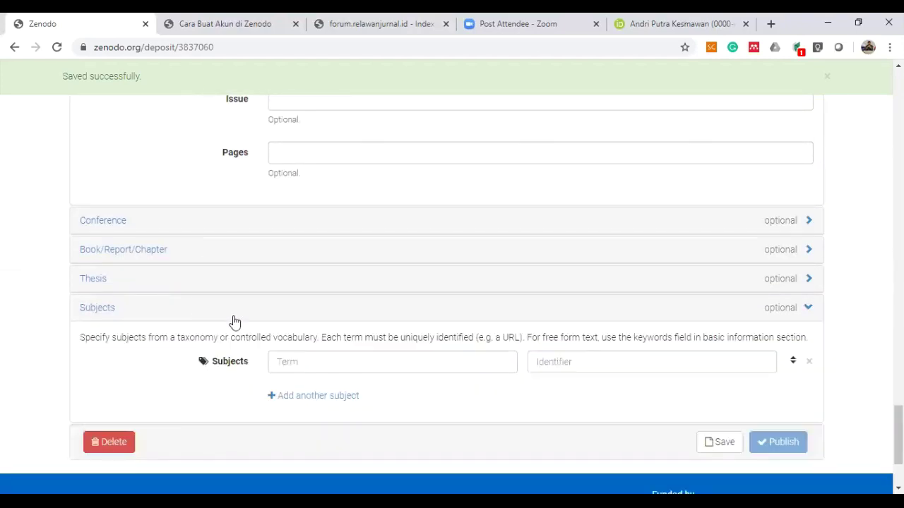
left_click(318, 364)
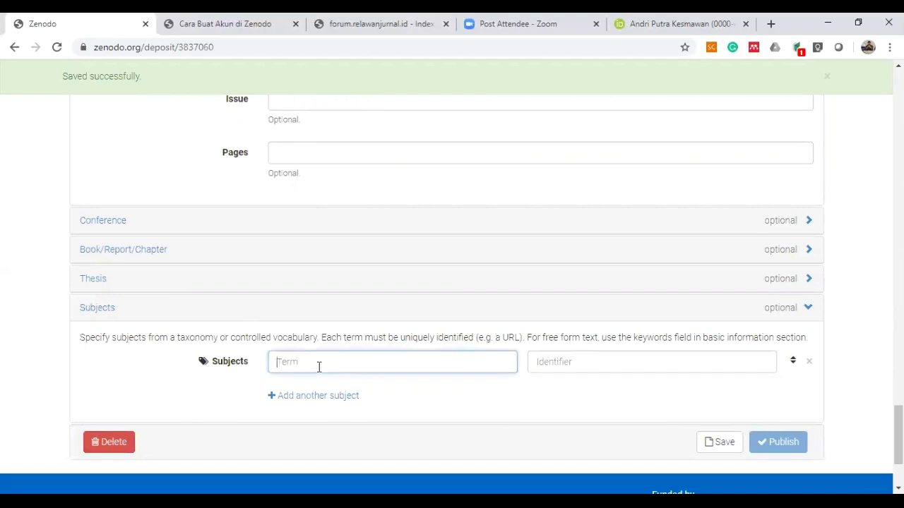
left_click(605, 362)
left_click(469, 256)
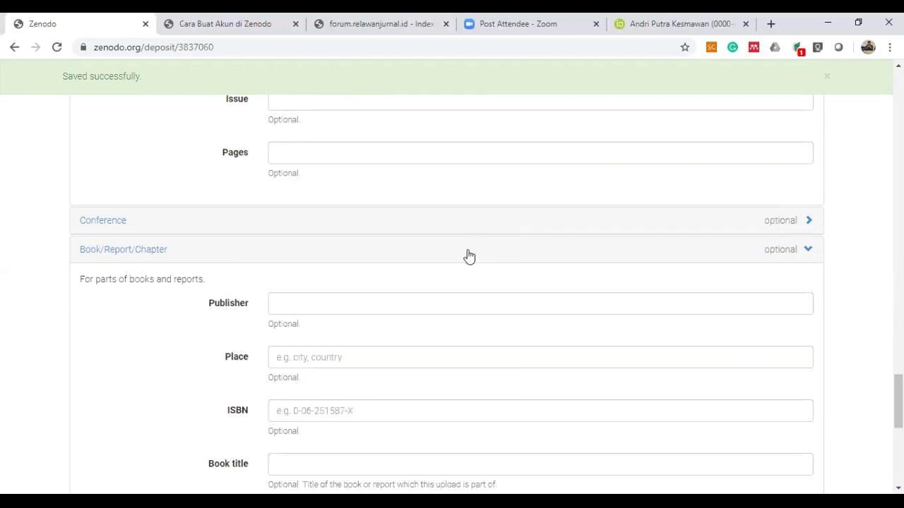
scroll(297, 362, "down", 6)
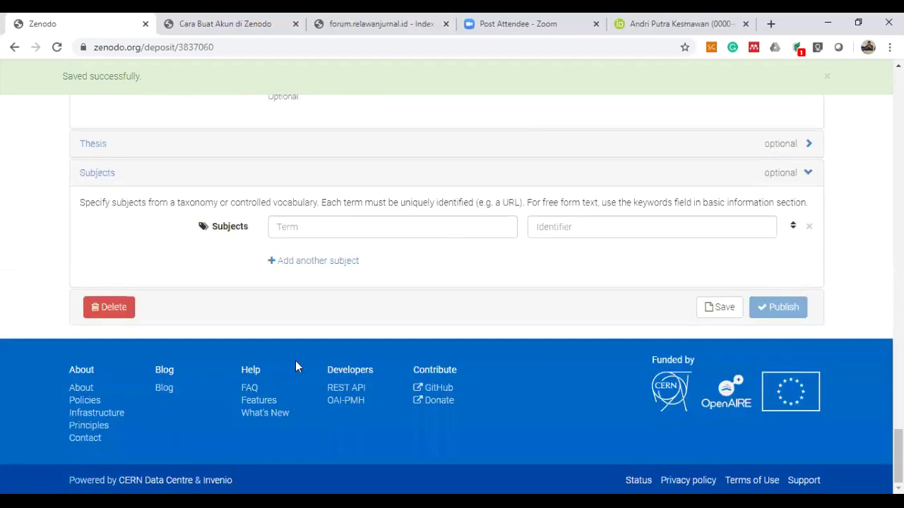
Save the draft again and return to the top of the form.
left_click(719, 309)
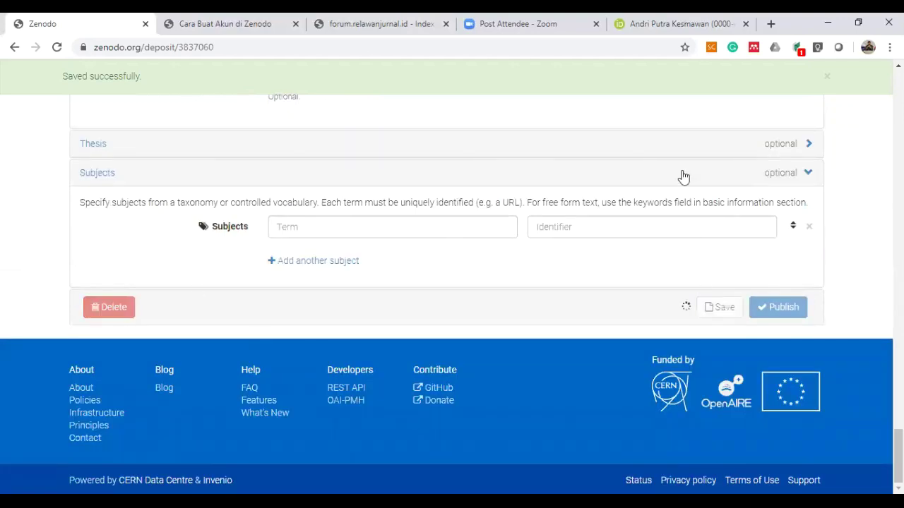
scroll(680, 176, "up", 10)
scroll(684, 176, "up", 20)
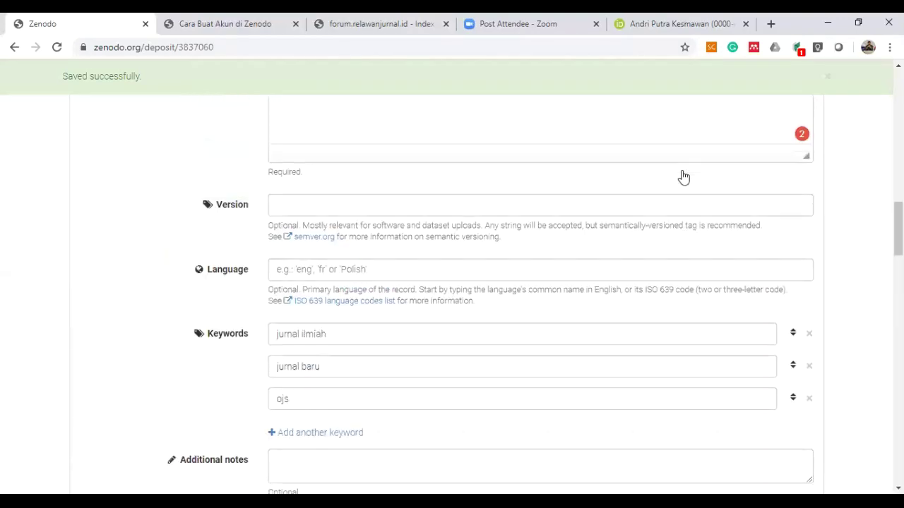
scroll(682, 176, "up", 10)
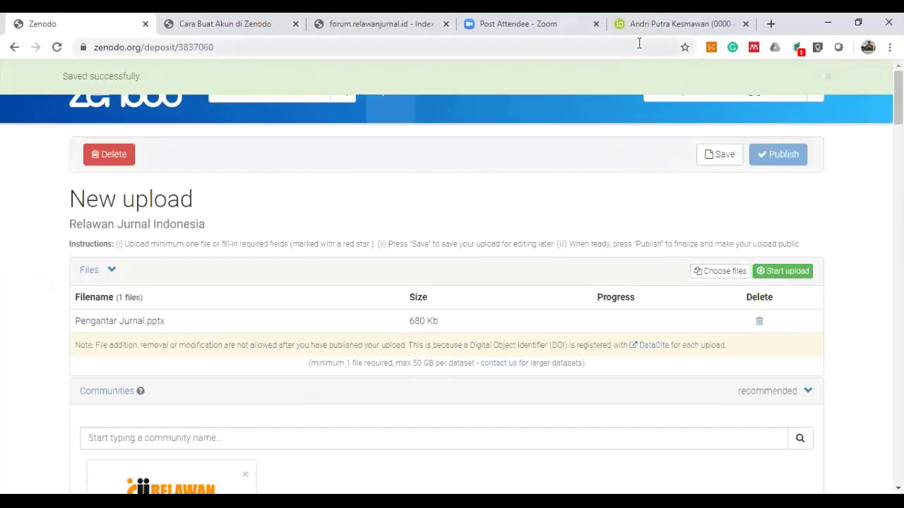
Dismiss the saved notice and go to the account profile settings.
left_click(827, 75)
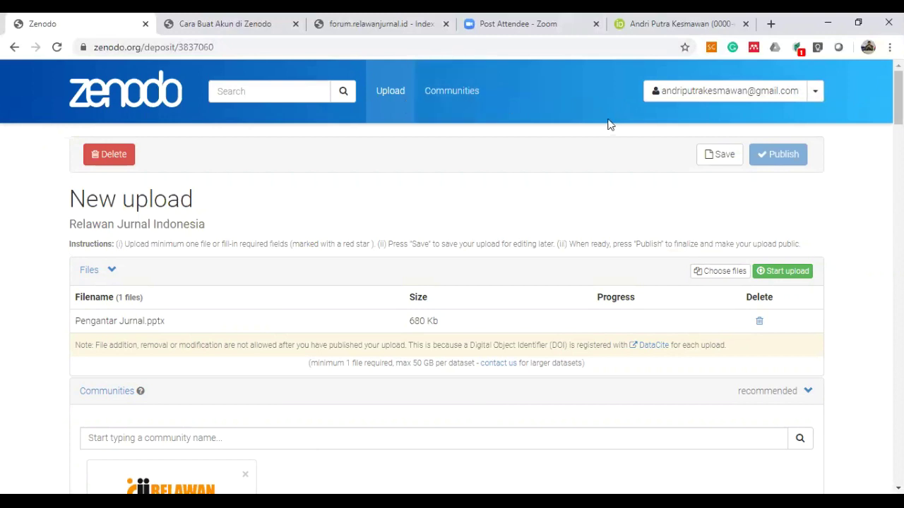
left_click(815, 90)
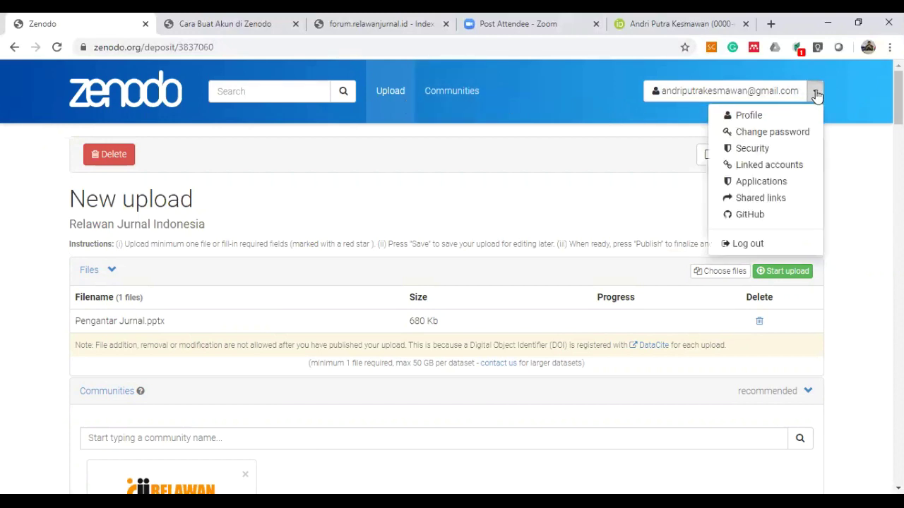
left_click(727, 115)
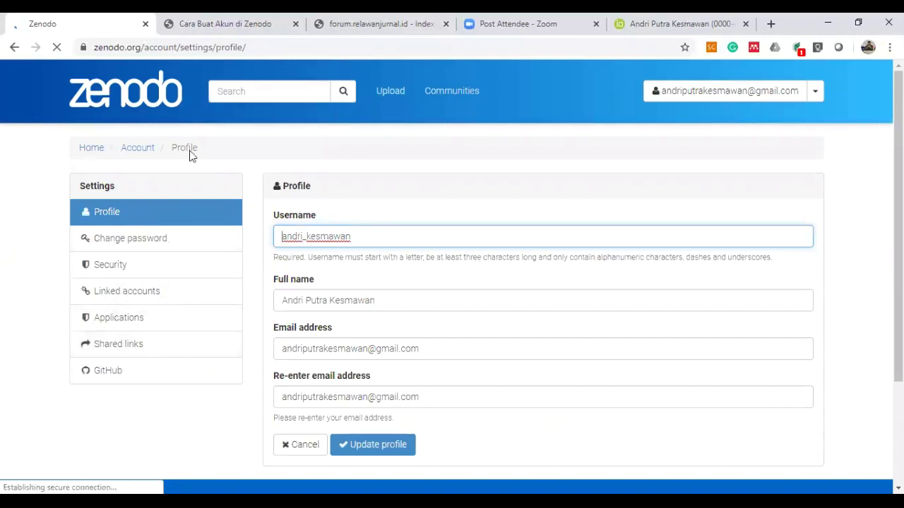
Return to the Zenodo home page, close the COVID-19 notice, and open the Upload list.
left_click(136, 151)
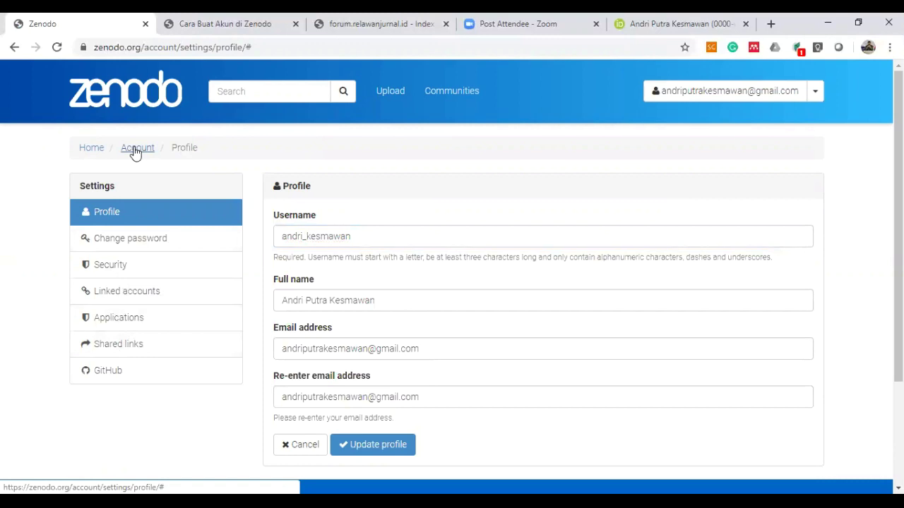
left_click(90, 153)
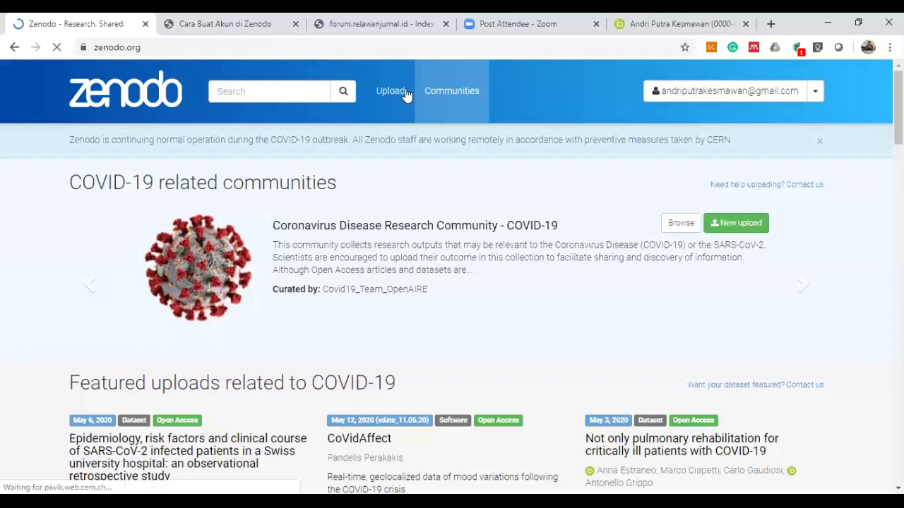
left_click(823, 140)
left_click(817, 91)
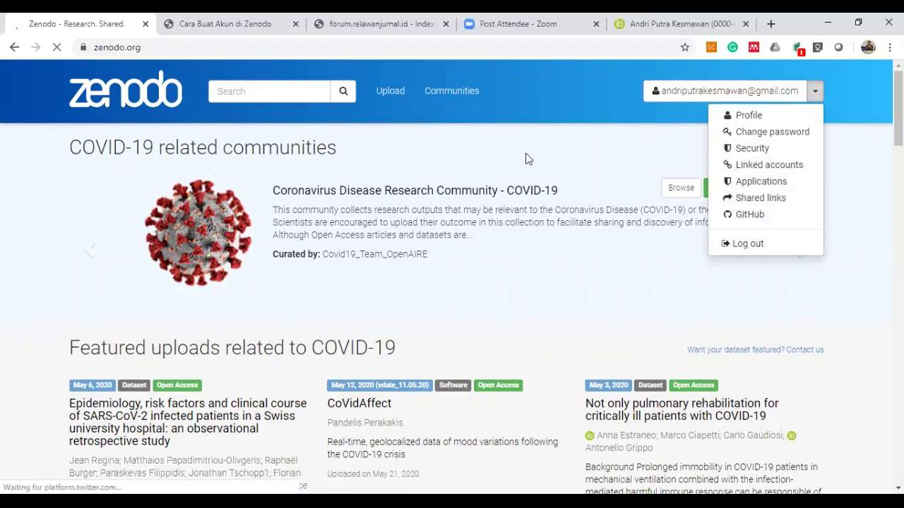
left_click(406, 95)
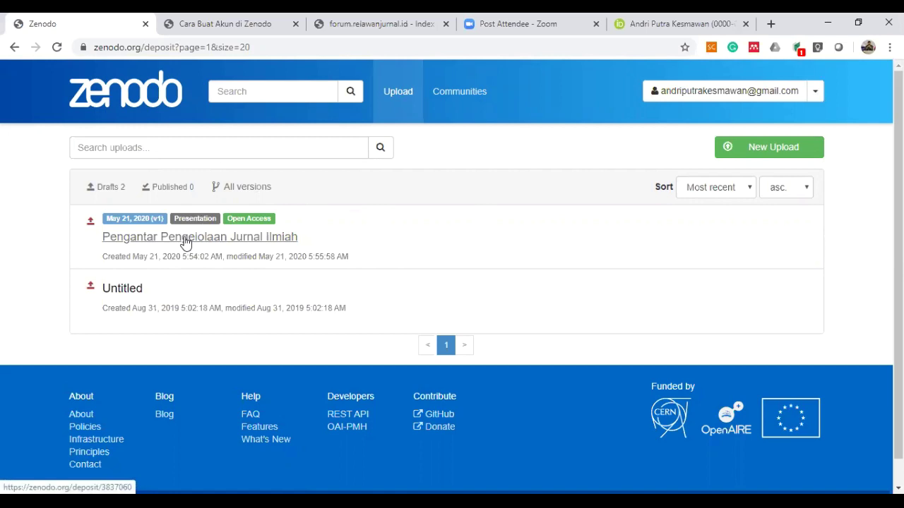
Reopen the Pengantar Pengelolaan Jurnal Ilmiah draft from All versions and bring reserved DOI 10.5281/zenodo.3837060 into view.
left_click(186, 242)
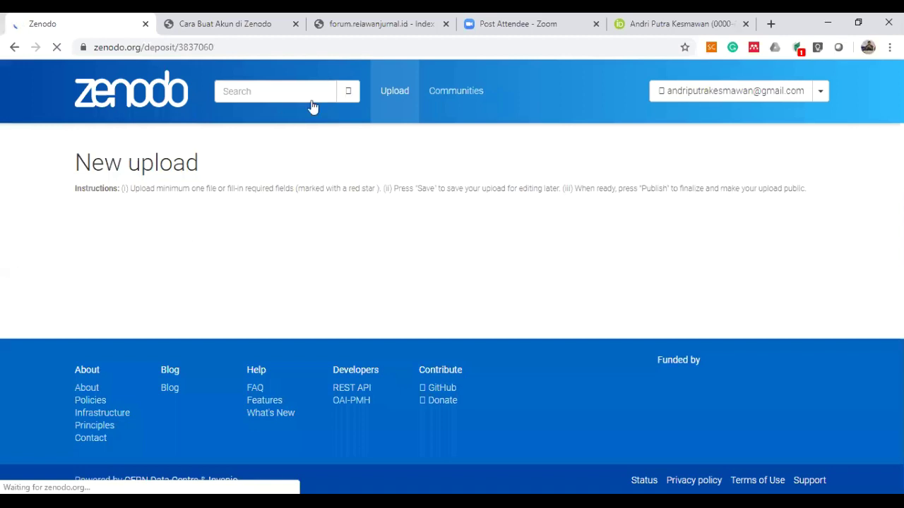
scroll(483, 227, "down", 5)
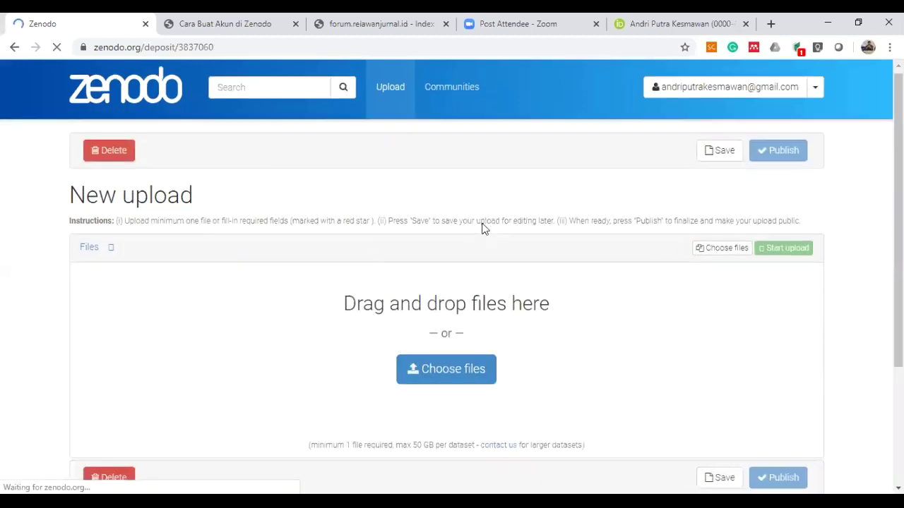
scroll(483, 227, "up", 4)
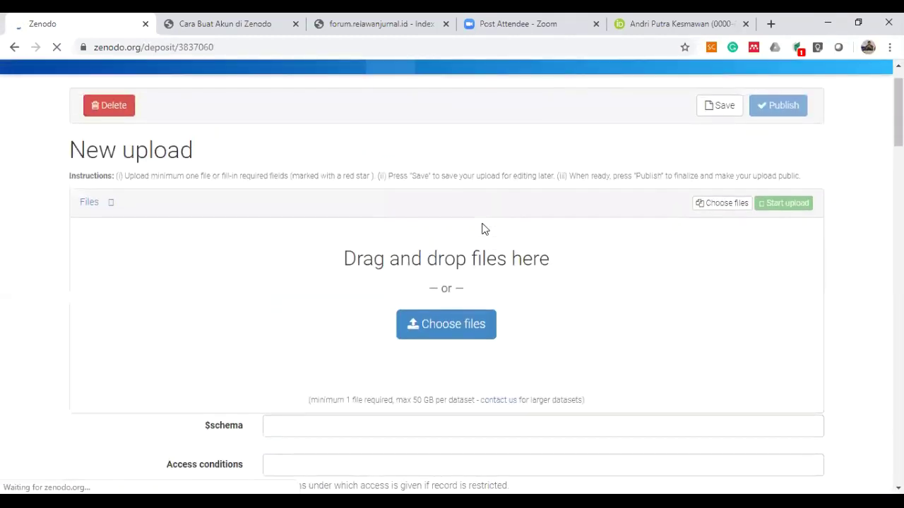
scroll(267, 317, "up", 1)
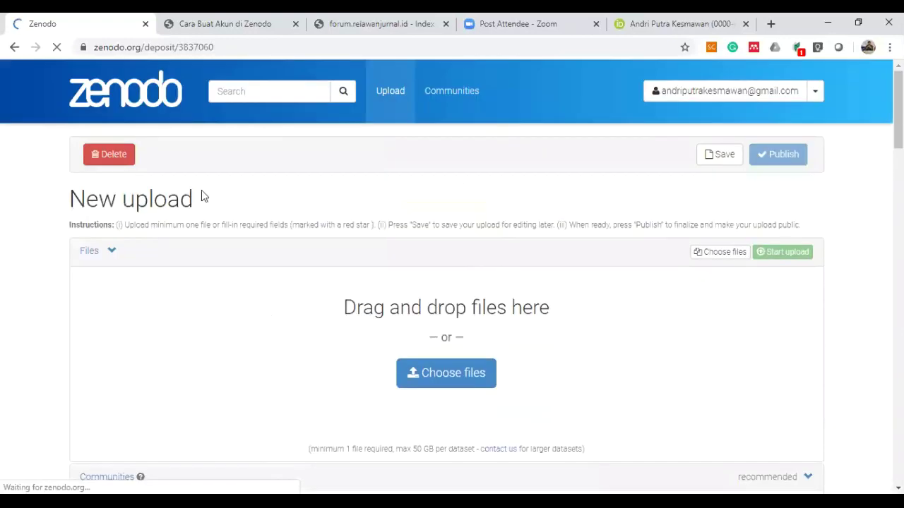
left_click(14, 47)
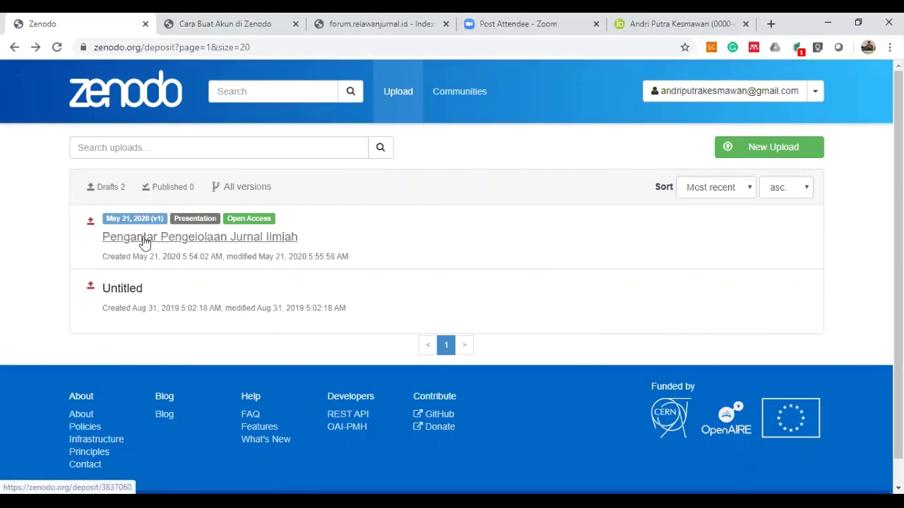
left_click(250, 190)
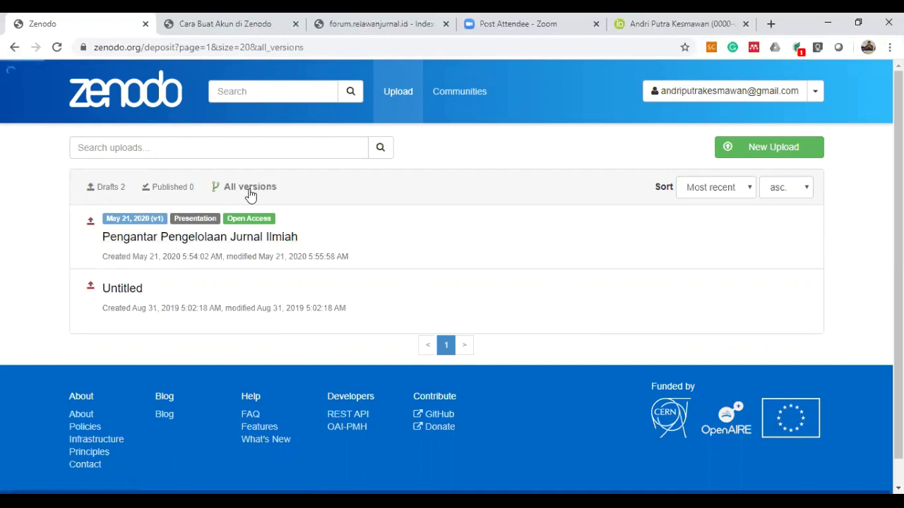
left_click(279, 238)
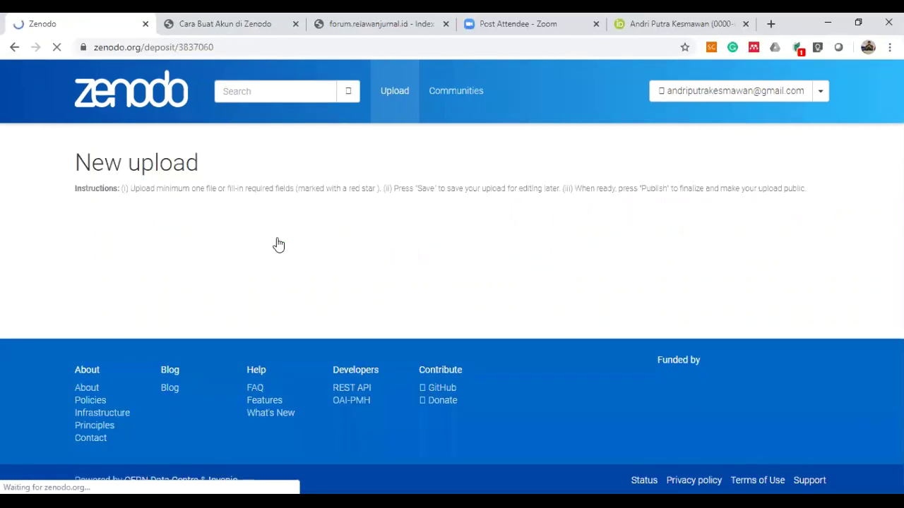
scroll(279, 244, "down", 3)
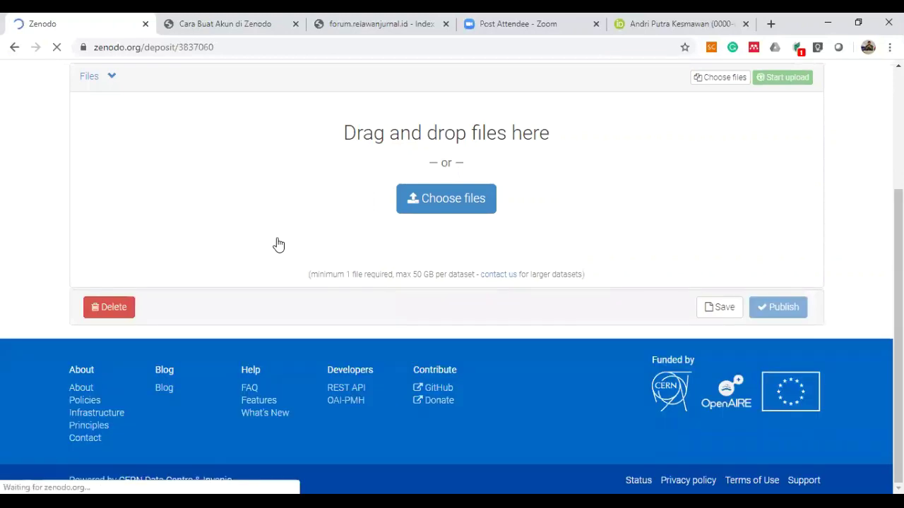
scroll(279, 244, "down", 6)
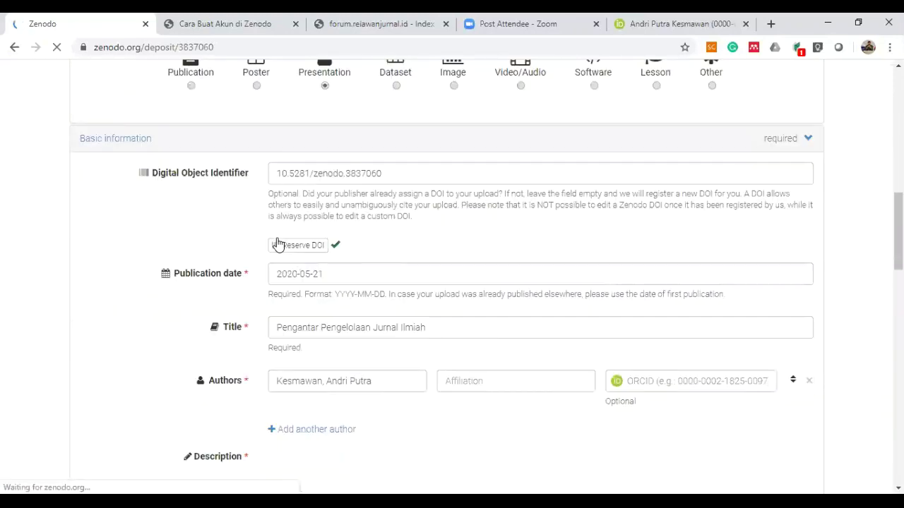
scroll(278, 244, "down", 1)
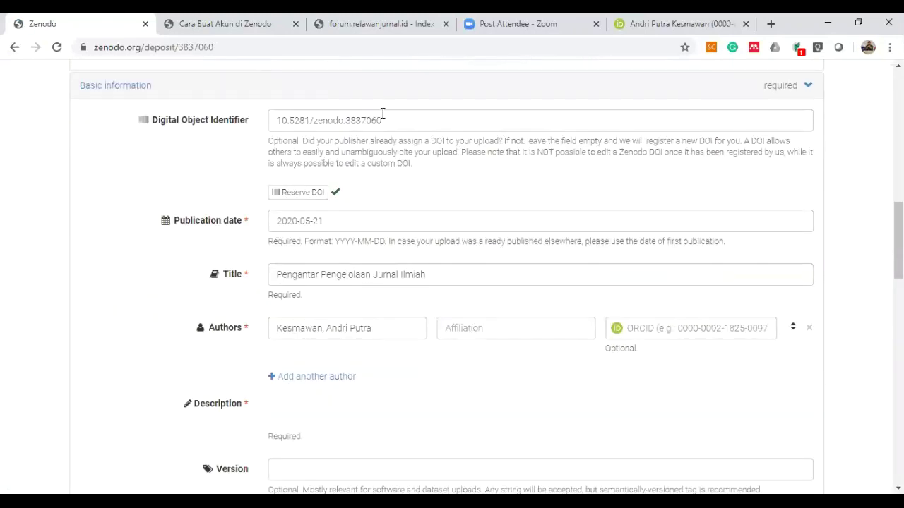
Copy the reserved DOI 10.5281/zenodo.3837060 and search for it on Google in a new tab.
triple_click(404, 115)
key("ctrl+c")
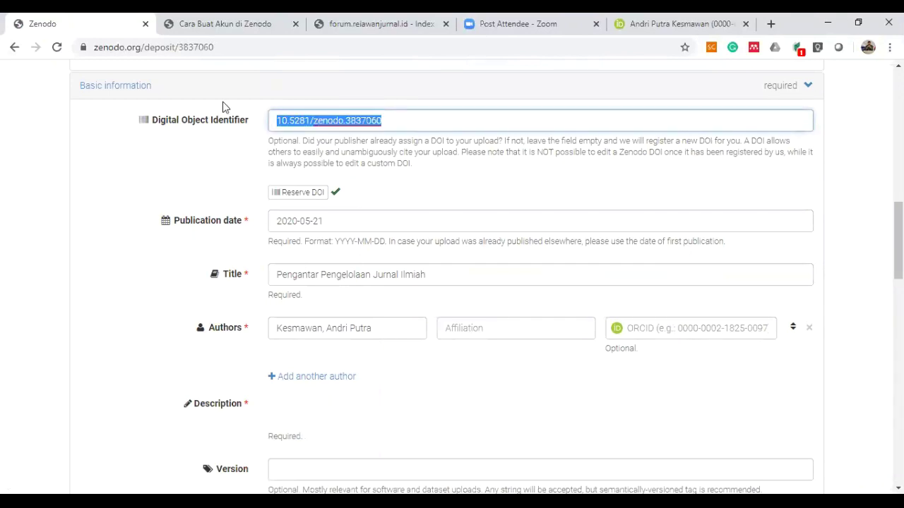
left_click(771, 26)
key("ctrl+v")
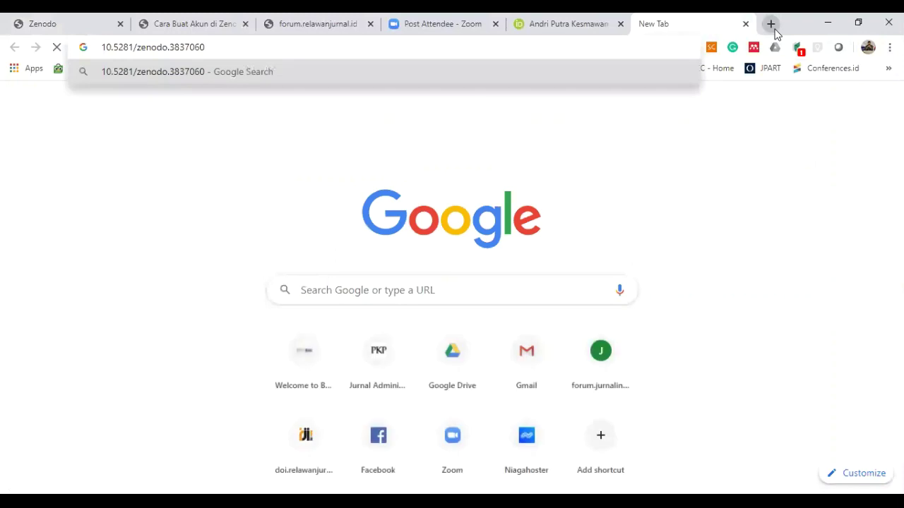
key("Return")
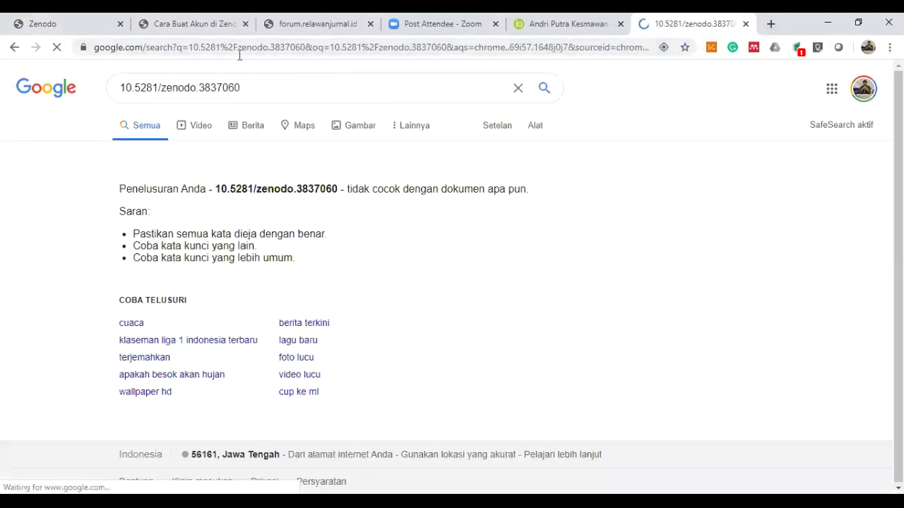
Close the Google search tab and return to the Zenodo deposit form.
left_click(746, 24)
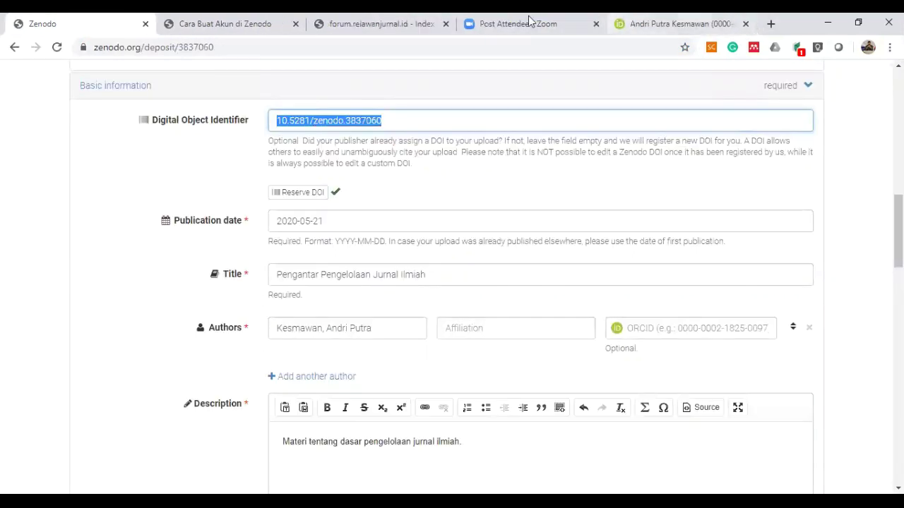
left_click(523, 22)
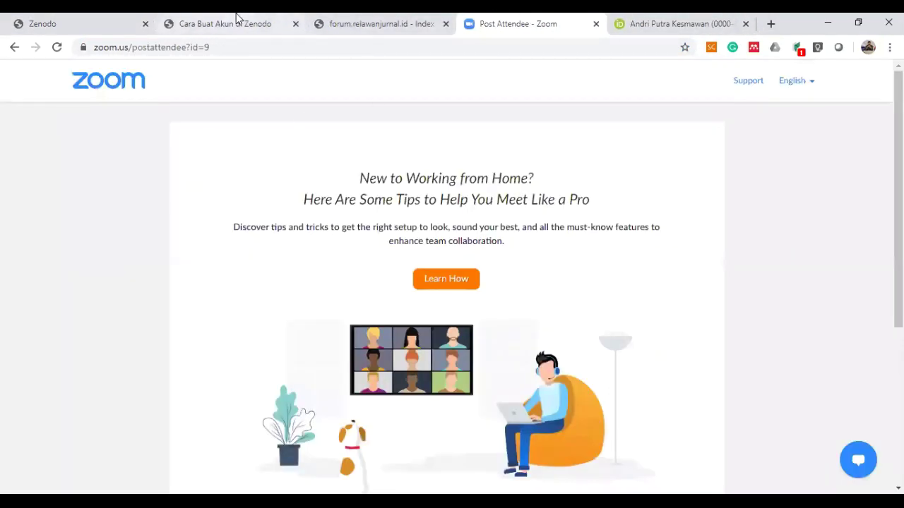
left_click(235, 20)
left_click(85, 22)
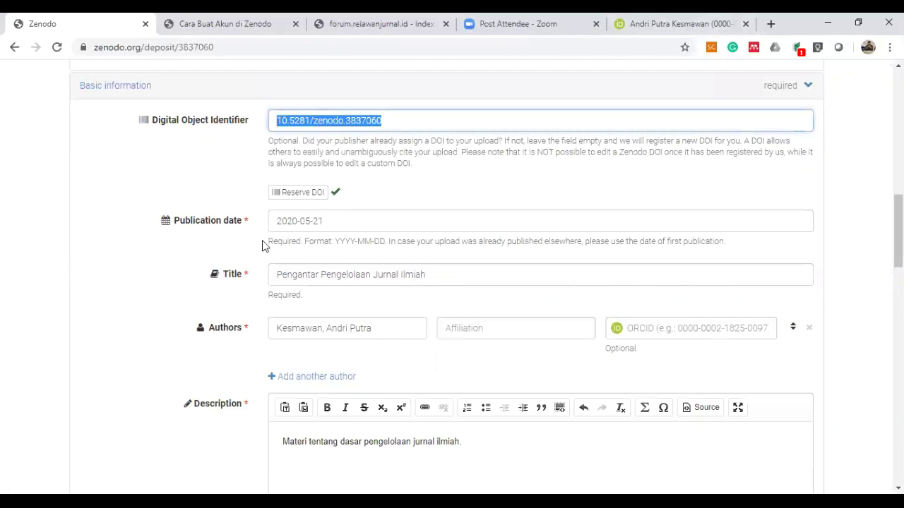
scroll(316, 277, "down", 1)
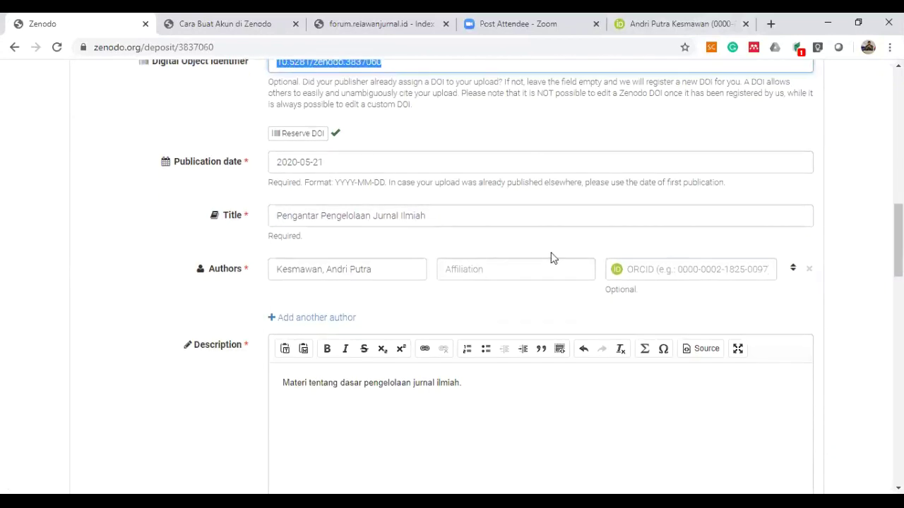
Set the author's affiliation to Universitas Gadjah Mada and save the draft.
left_click(536, 276)
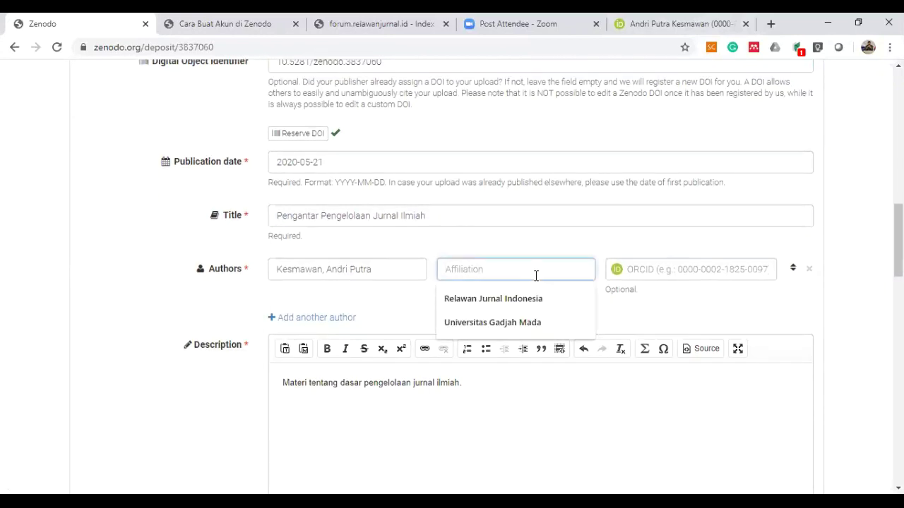
left_click(526, 324)
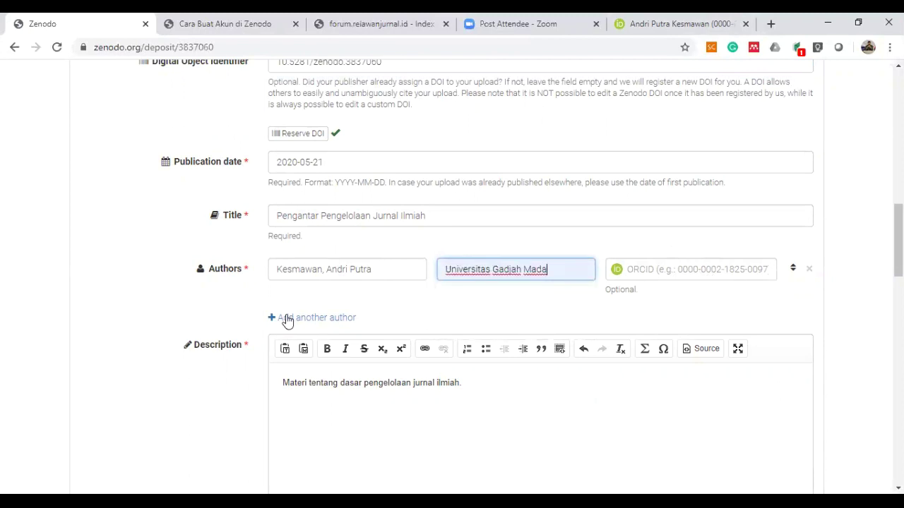
scroll(121, 408, "down", 10)
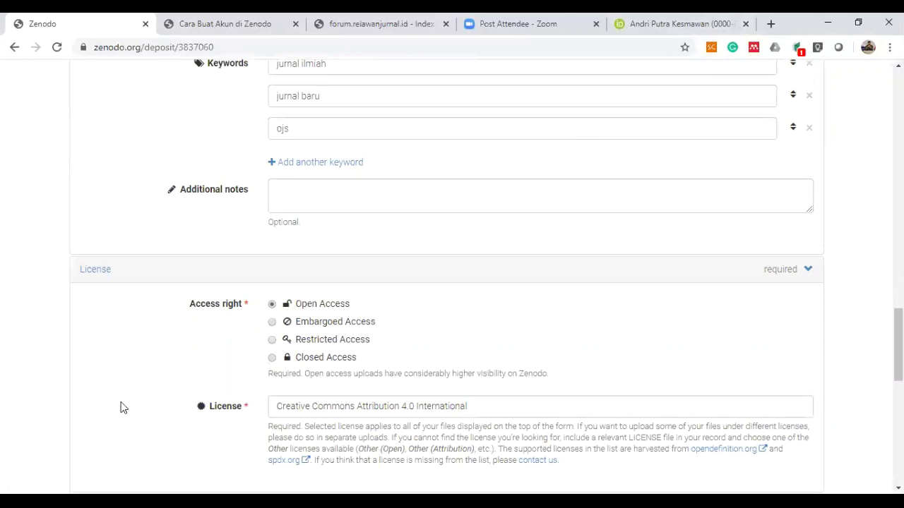
scroll(121, 408, "down", 10)
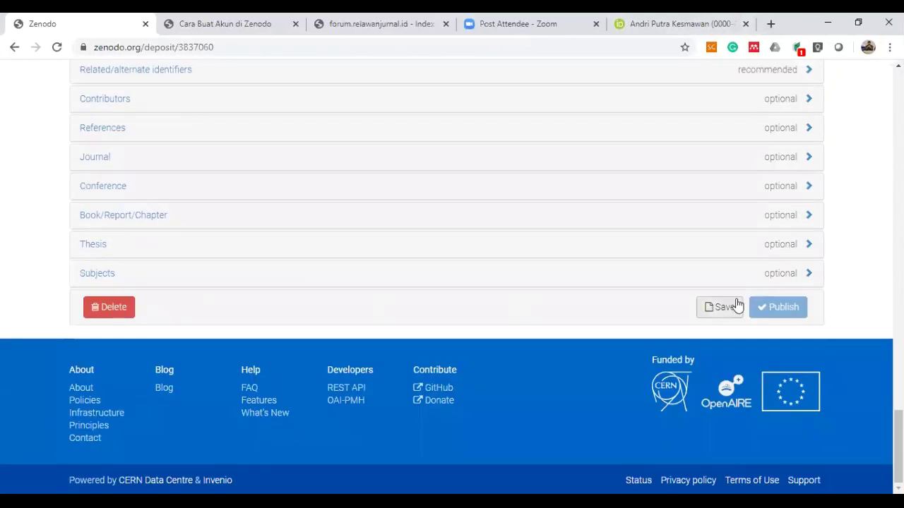
left_click(723, 307)
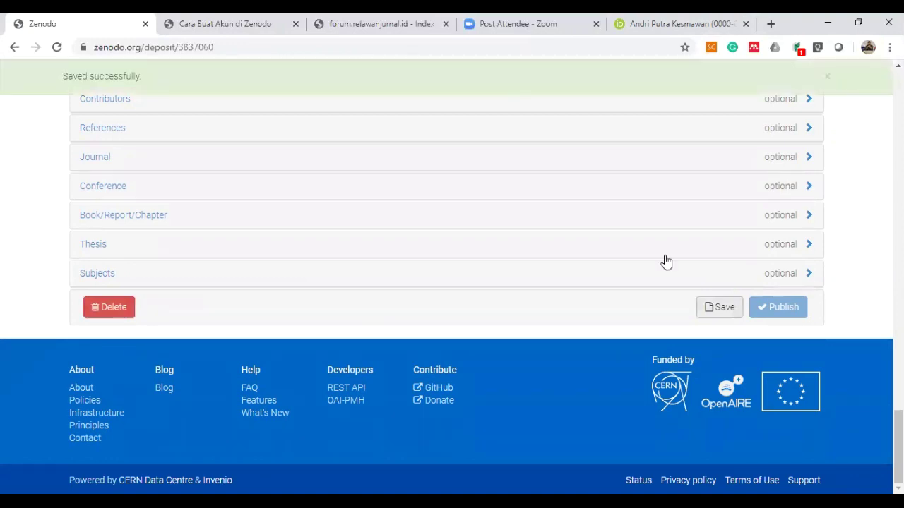
scroll(153, 185, "up", 1)
scroll(152, 185, "up", 2)
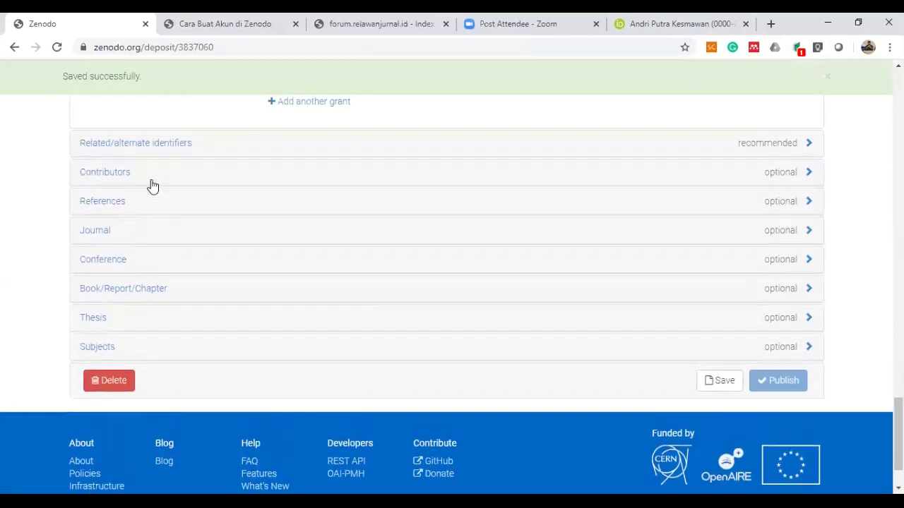
Add a contributor affiliated with Universitas Gadjah Mada and save the draft.
left_click(131, 176)
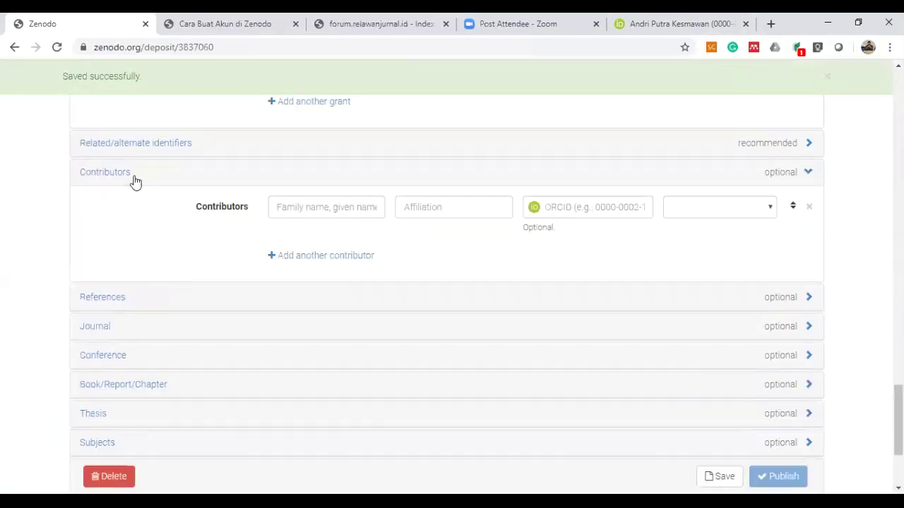
left_click(347, 214)
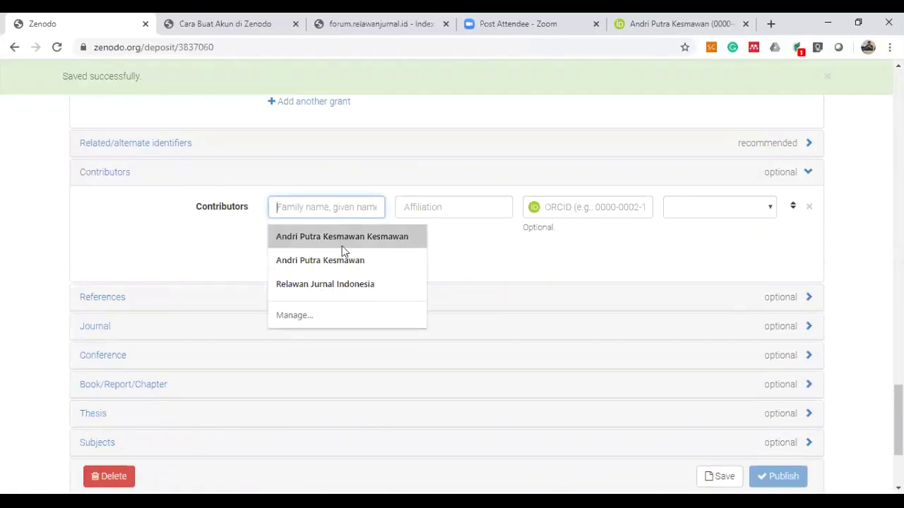
left_click(449, 206)
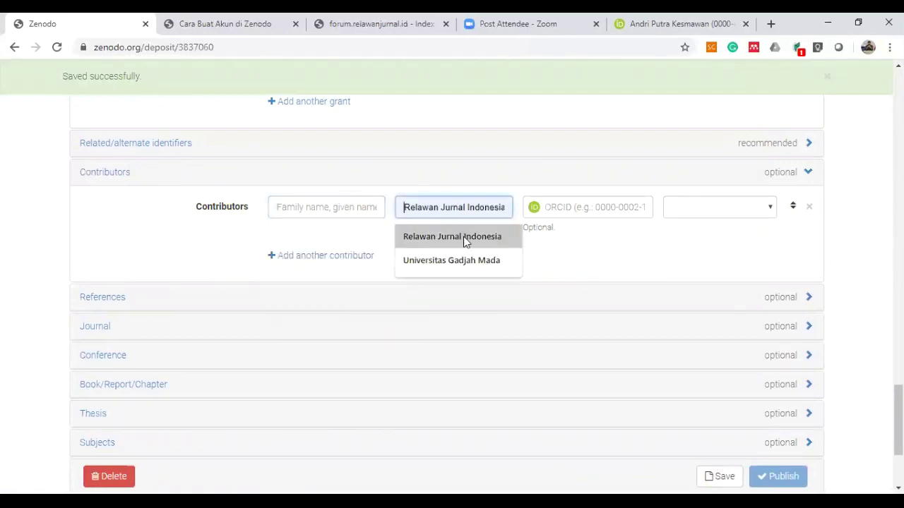
left_click(469, 260)
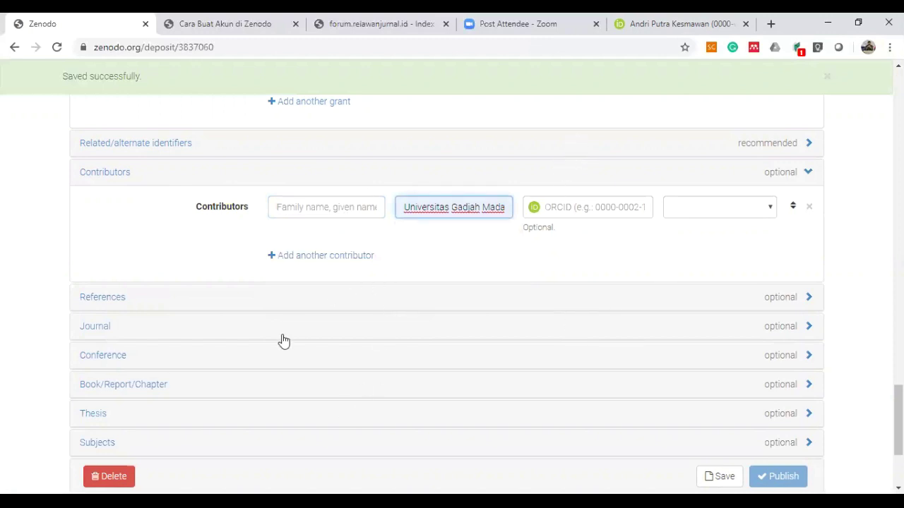
left_click(213, 303)
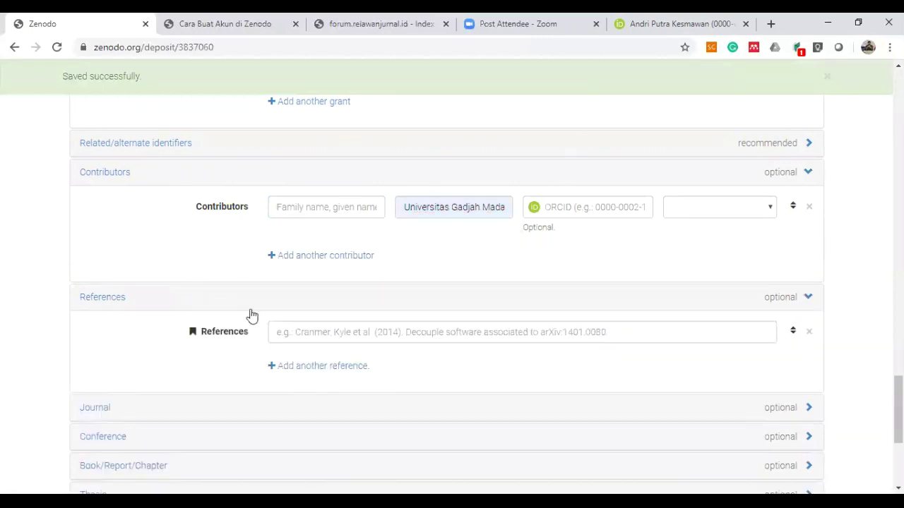
left_click(326, 334)
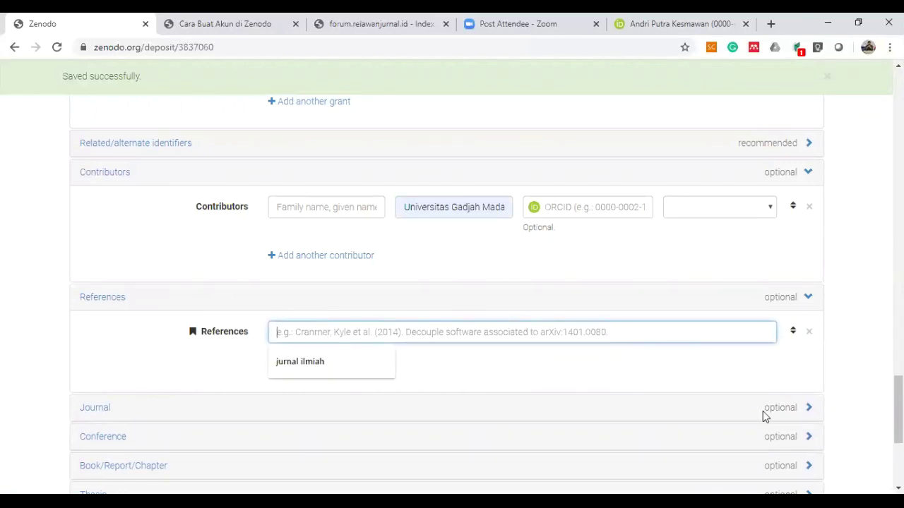
scroll(720, 363, "down", 4)
left_click(720, 307)
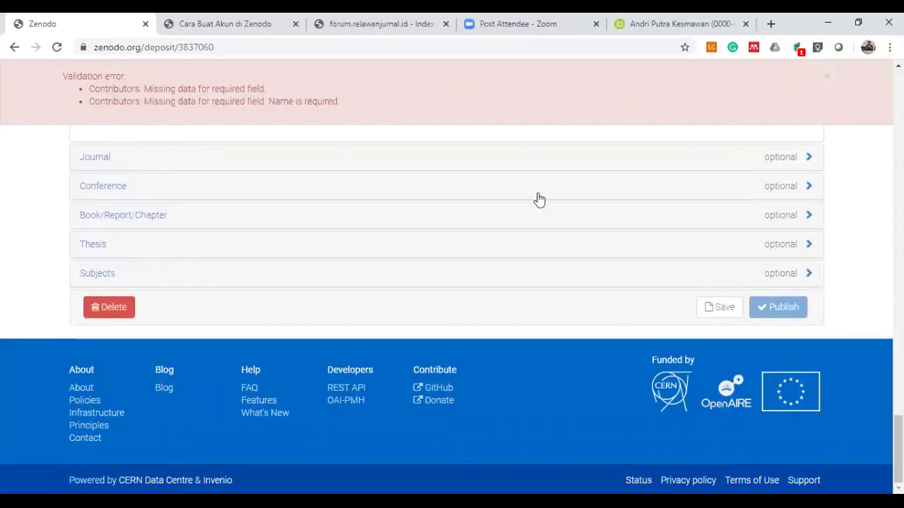
scroll(388, 346, "up", 3)
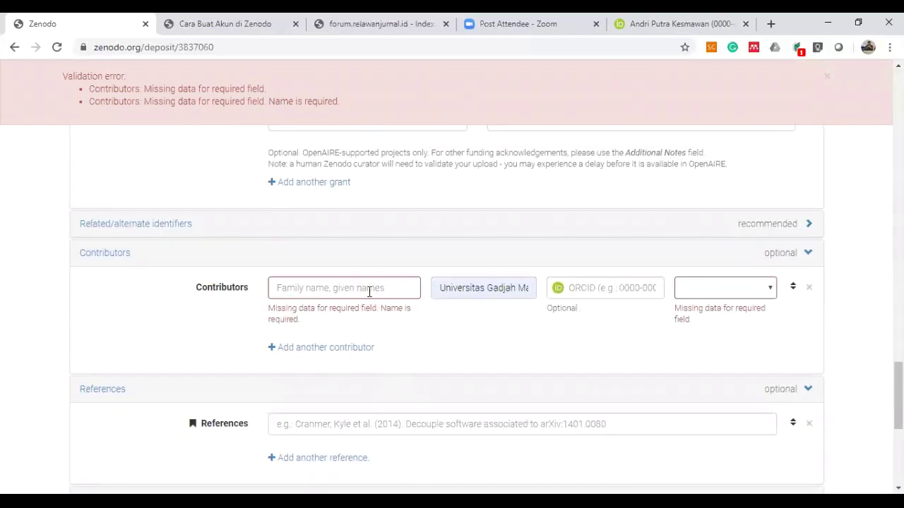
Fill in the contributor's full name, set the role to Contact person, and save again.
left_click(369, 291)
left_click(359, 318)
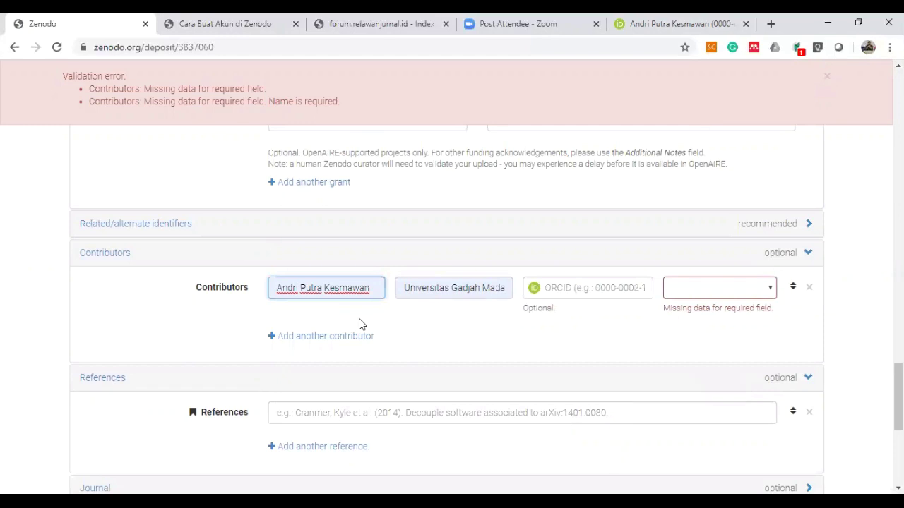
scroll(569, 322, "down", 3)
scroll(569, 323, "up", 2)
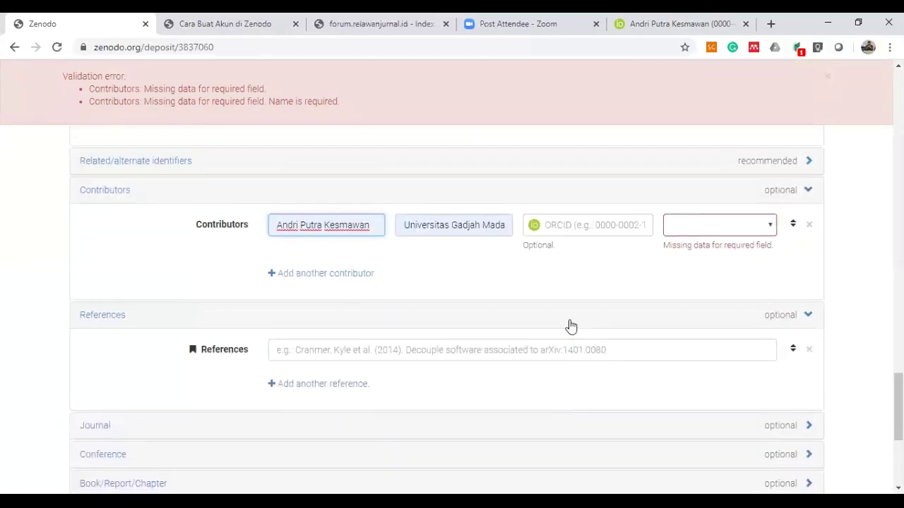
left_click(769, 232)
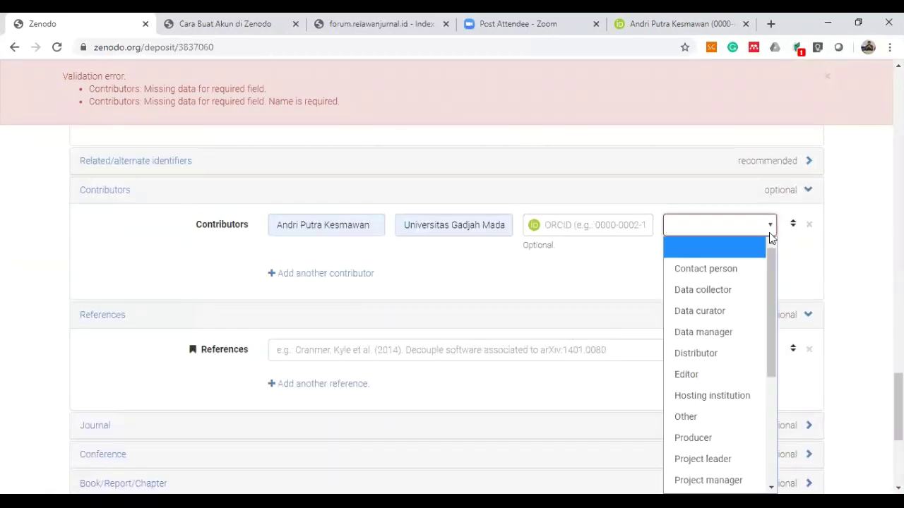
left_click(741, 269)
scroll(750, 329, "down", 4)
left_click(726, 310)
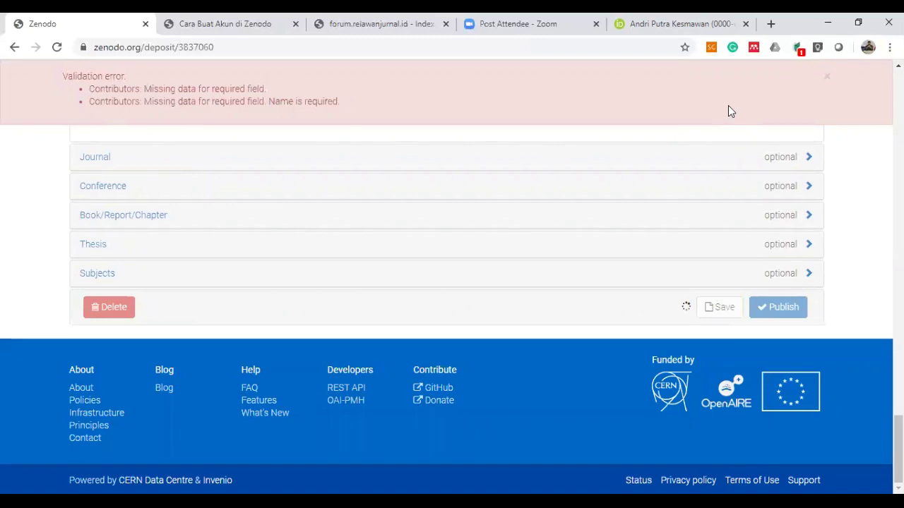
Dismiss the validation error banner and scroll back to the top of the form.
left_click(827, 82)
scroll(384, 232, "up", 4)
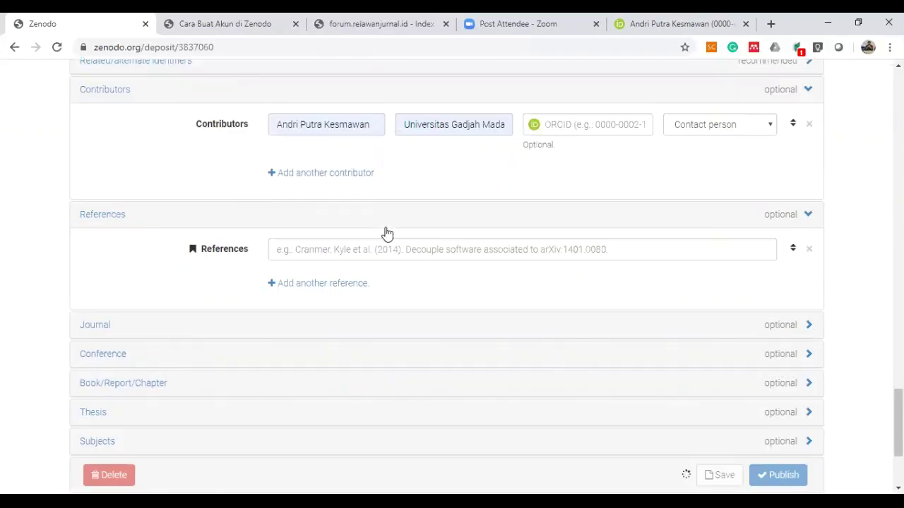
scroll(386, 233, "up", 20)
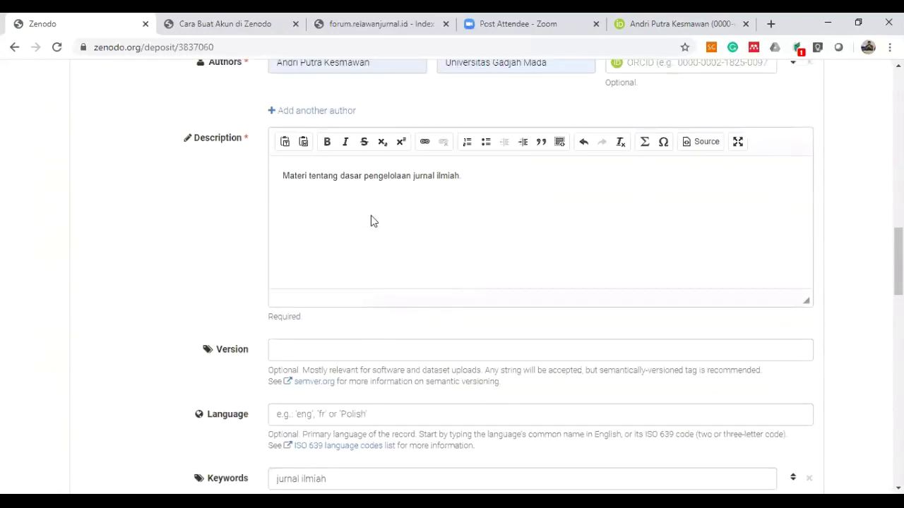
scroll(371, 221, "up", 10)
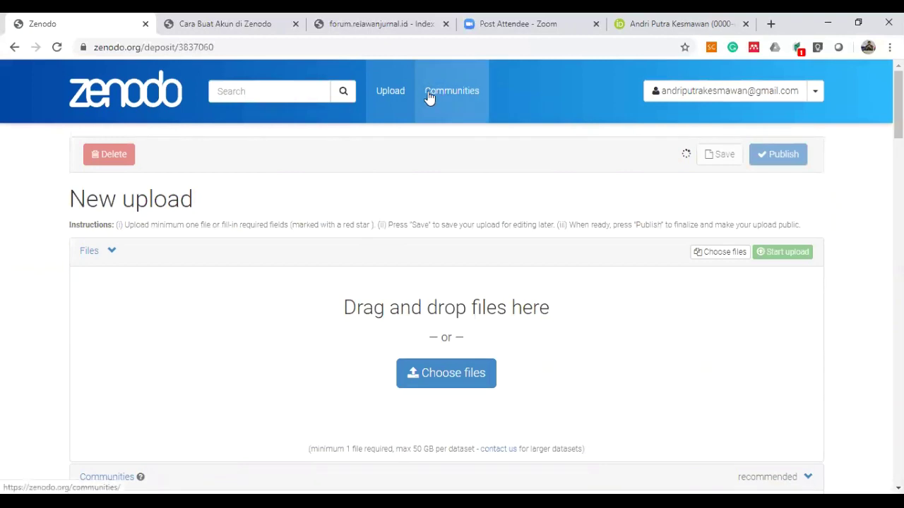
Log in to forum.relawanjurnal.id with the forum username and password.
left_click(413, 33)
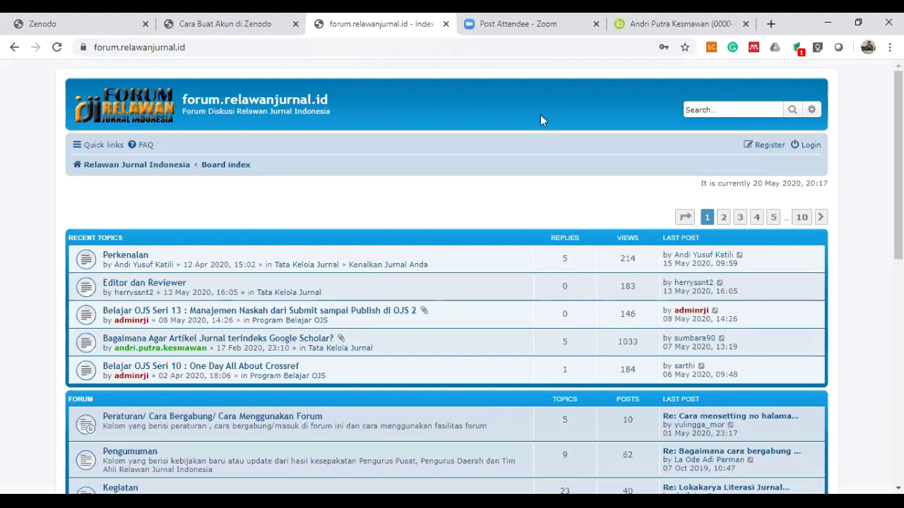
left_click(811, 146)
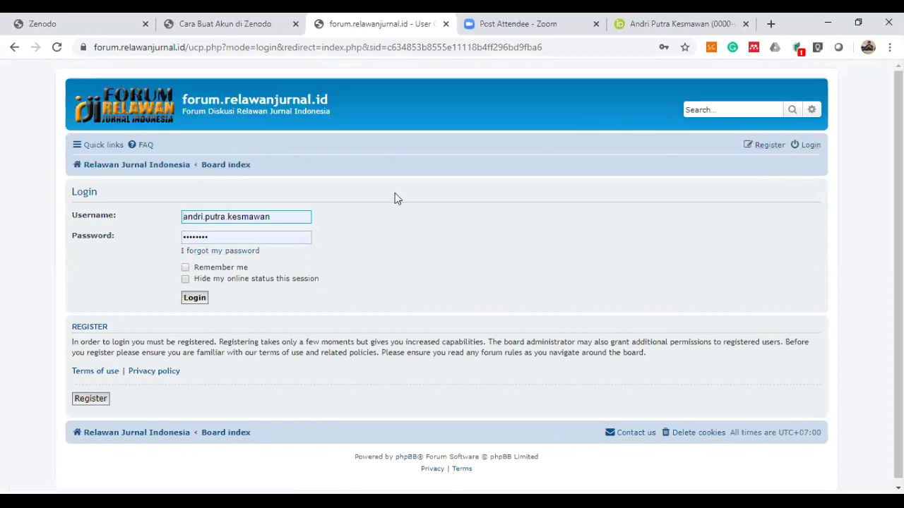
left_click(195, 299)
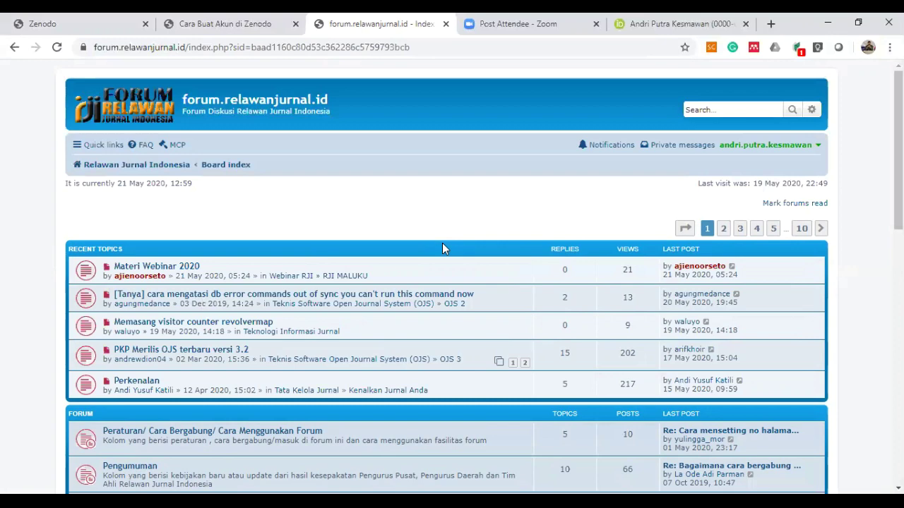
scroll(442, 248, "down", 1)
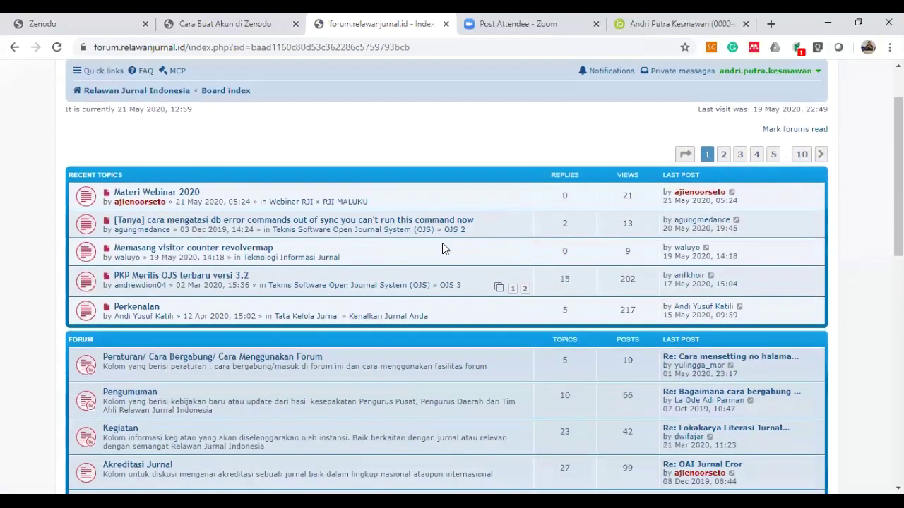
scroll(442, 248, "down", 3)
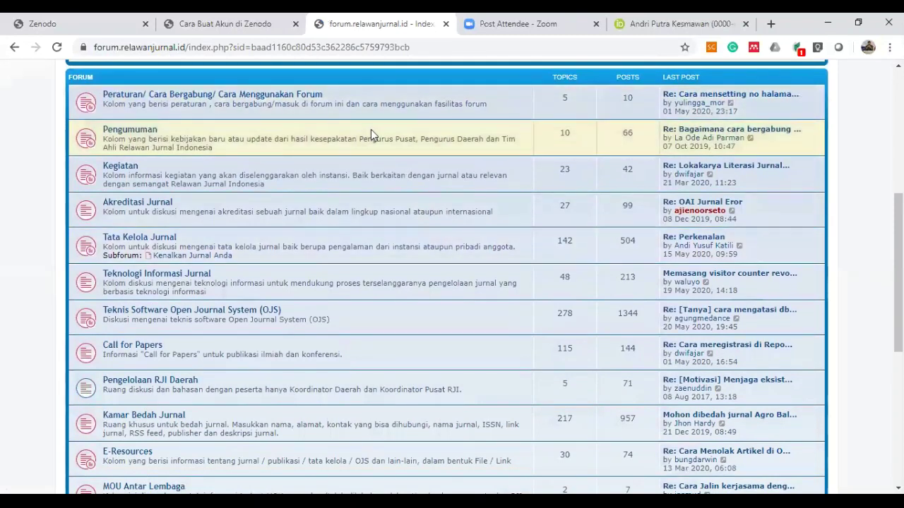
Check Zenodo's saved-successfully message, then return to the forum board index.
left_click(109, 25)
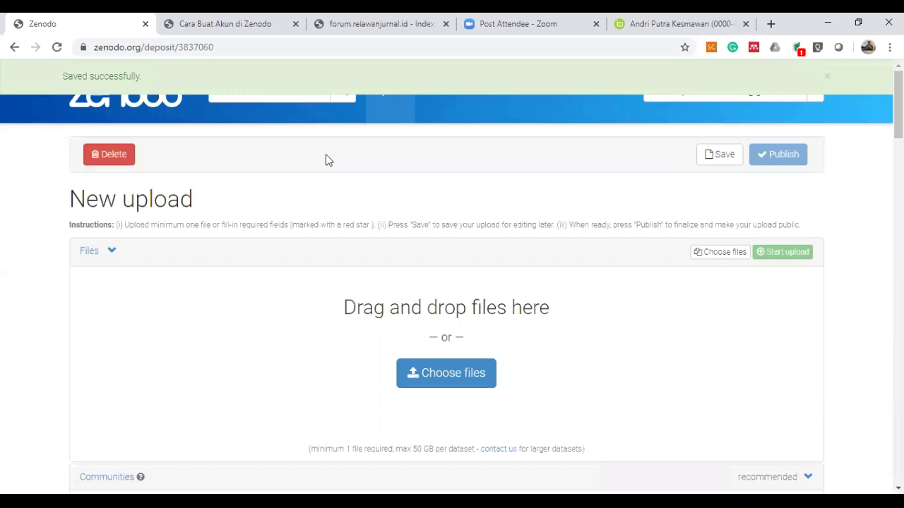
left_click(827, 77)
left_click(471, 105)
left_click(411, 25)
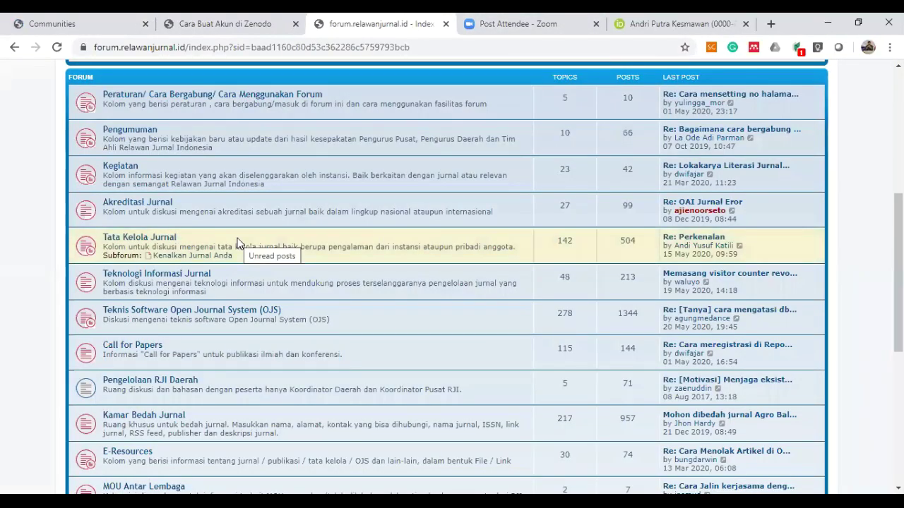
scroll(237, 240, "down", 2)
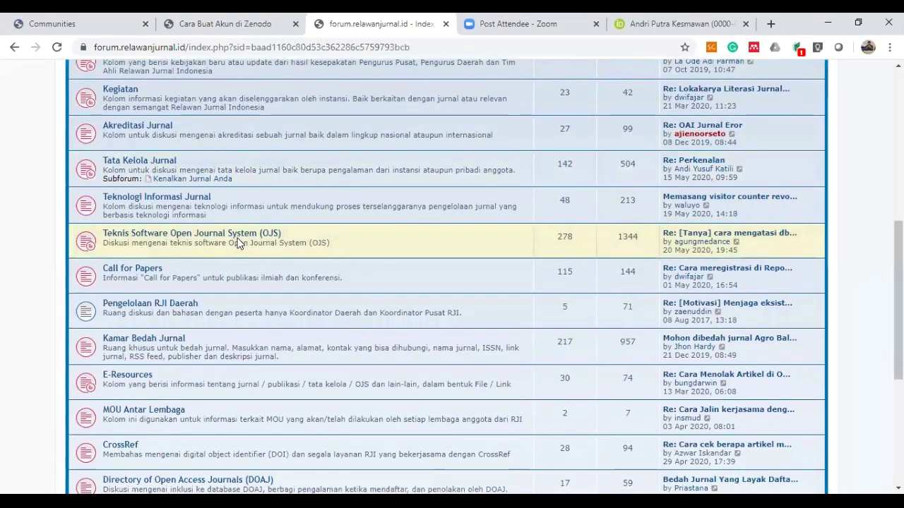
scroll(237, 240, "down", 3)
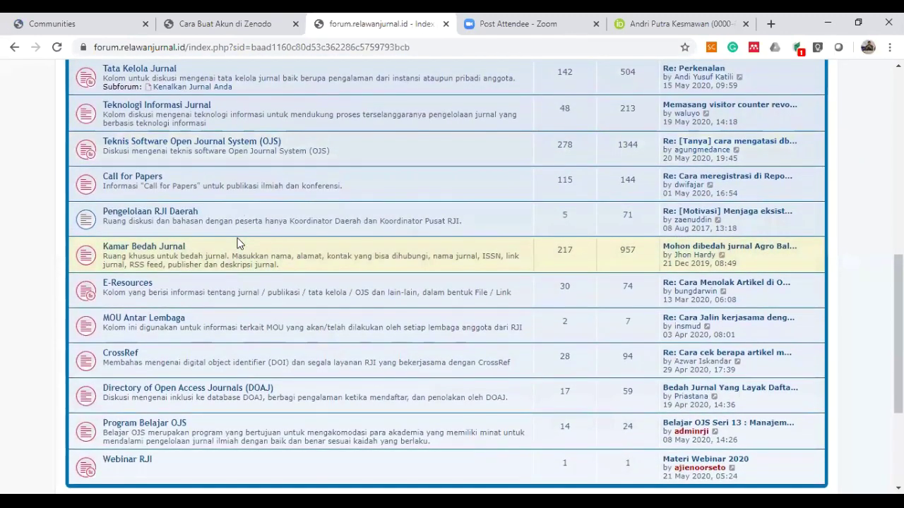
scroll(237, 242, "up", 2)
scroll(238, 240, "up", 2)
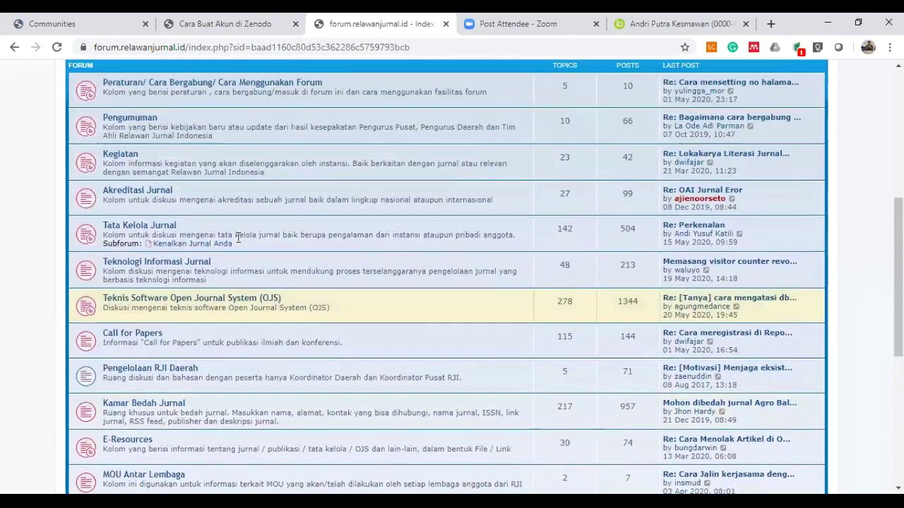
scroll(237, 238, "up", 1)
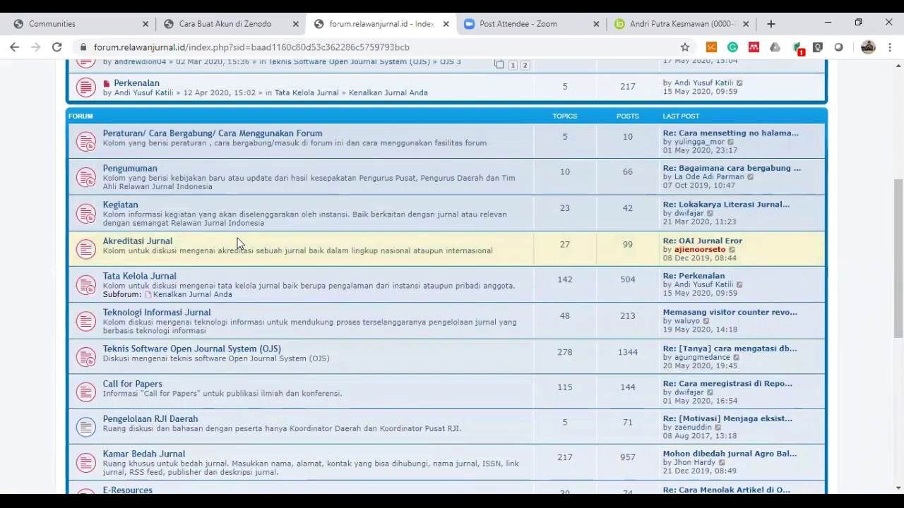
scroll(237, 238, "down", 1)
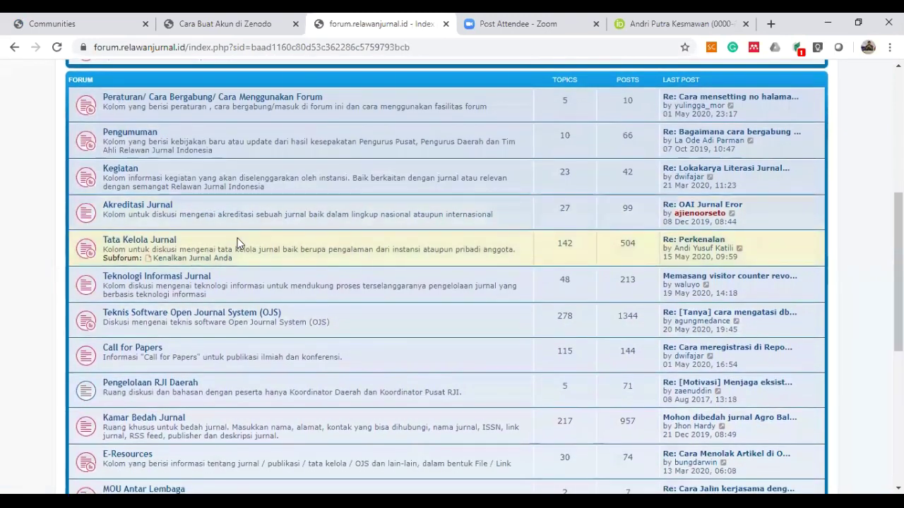
Start a new topic in Tata Kelola Jurnal with subject 'Kelola Jurnal Baru'.
left_click(158, 245)
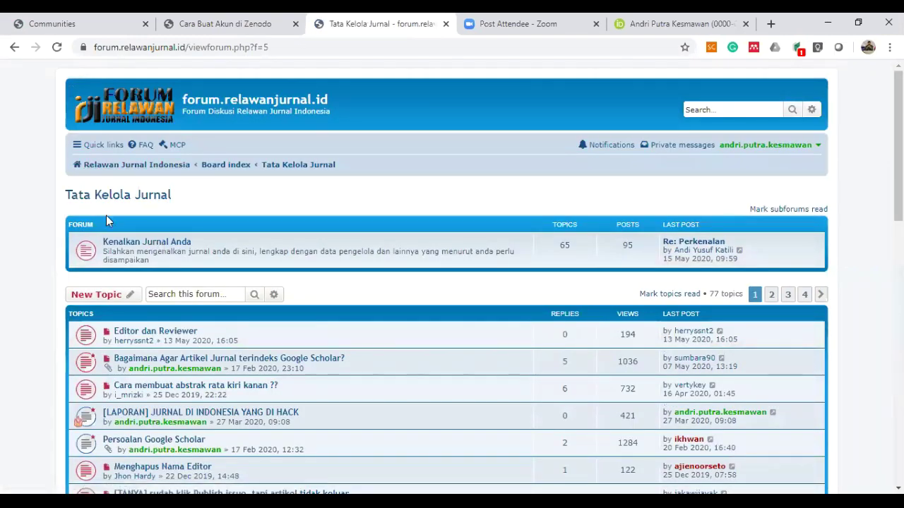
scroll(110, 240, "down", 1)
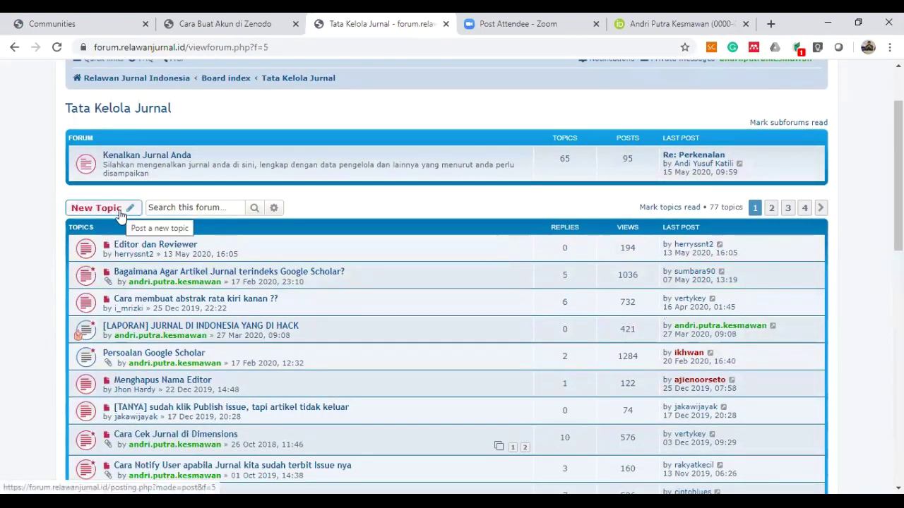
left_click(99, 208)
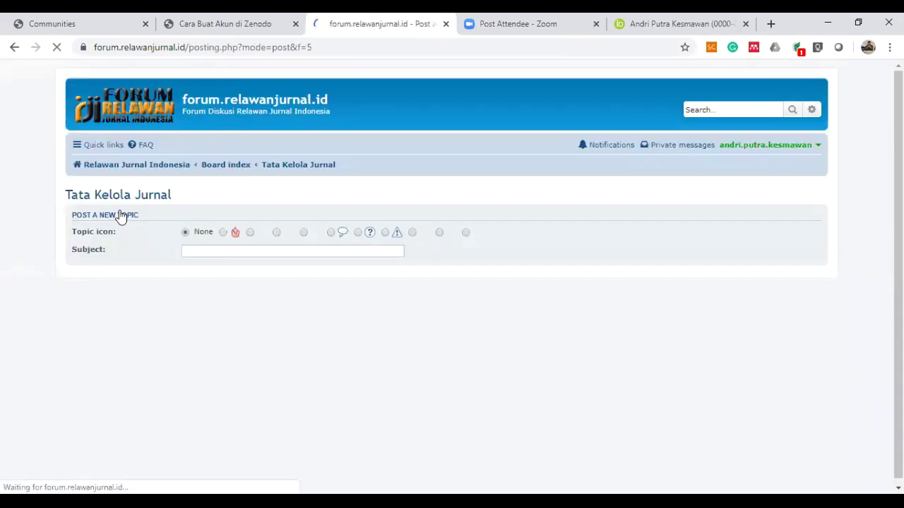
left_click(223, 249)
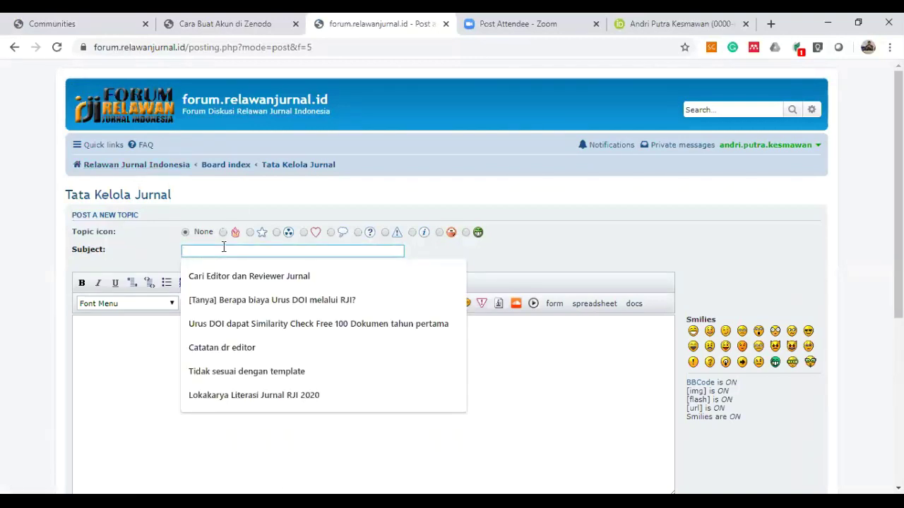
type("ha")
key("BackSpace")
key("BackSpace")
type("Kel")
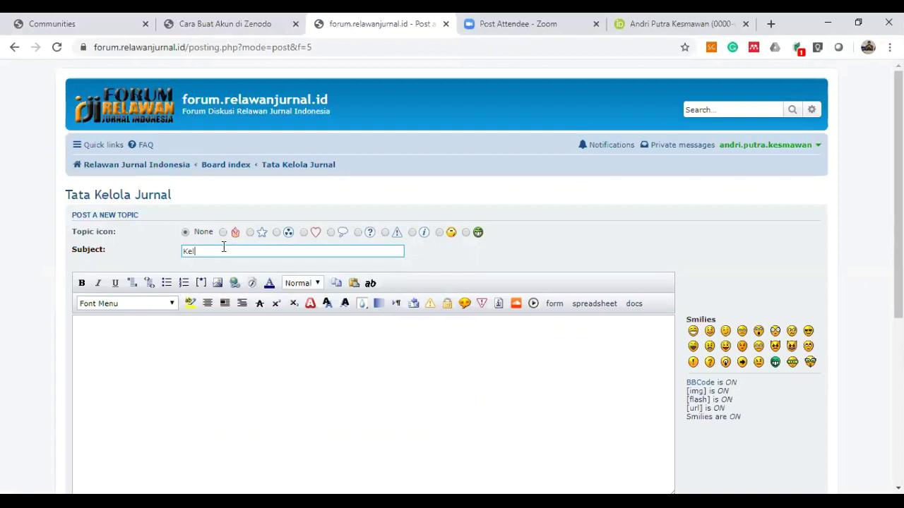
type("ola Jurnal Baru")
Write the message 'Berikut ini adalah materi tentang mengelola jurnal baru' and go back to Zenodo Communities.
left_click(248, 329)
type("Berikut ini")
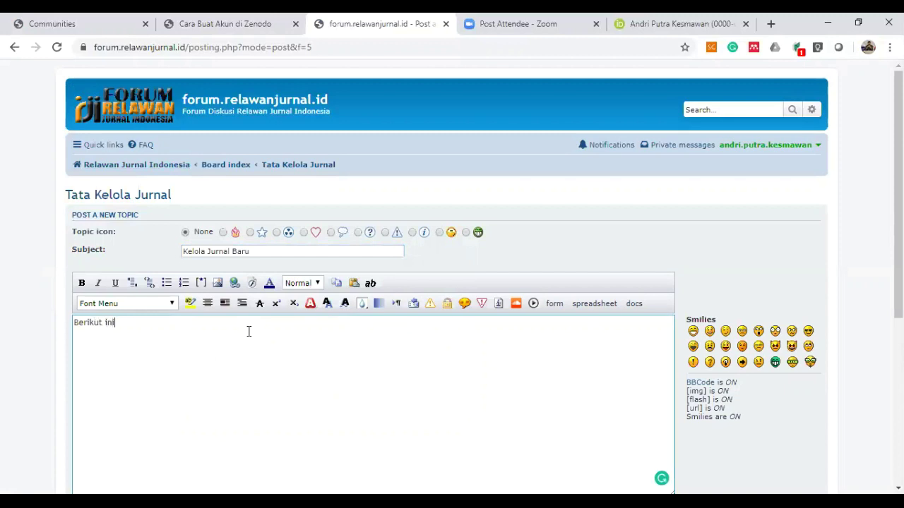
type(" adalah ma")
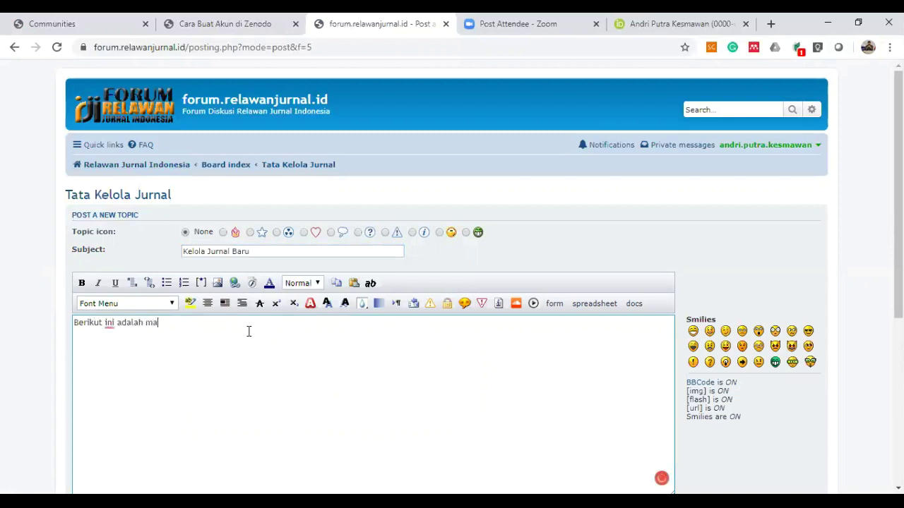
type("teri tentang mengelola jurnal baru")
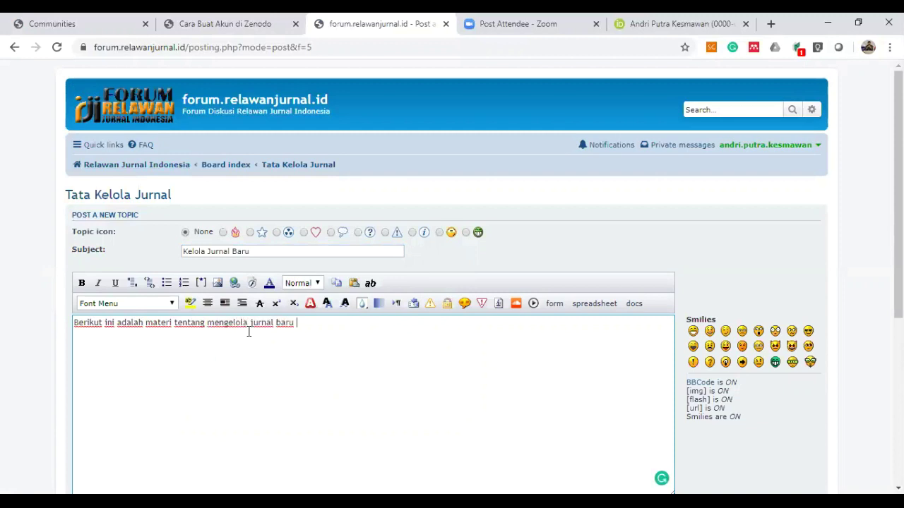
left_click(110, 21)
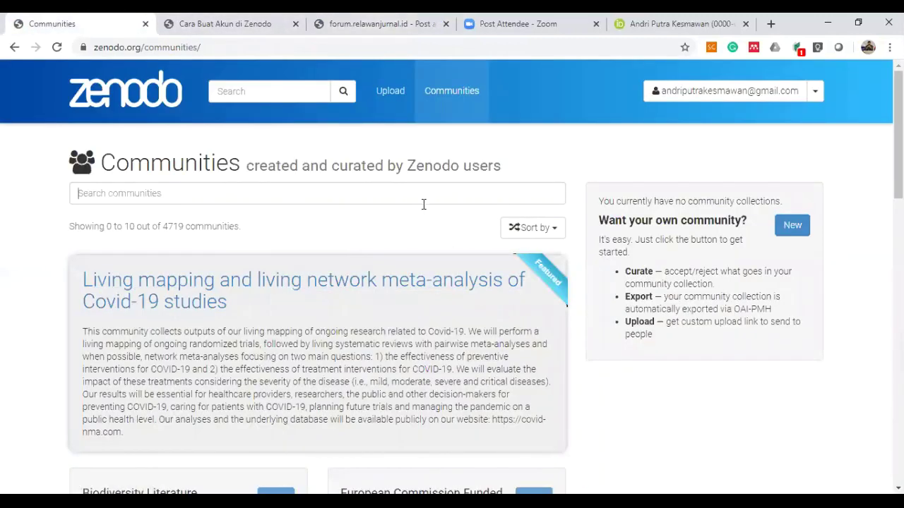